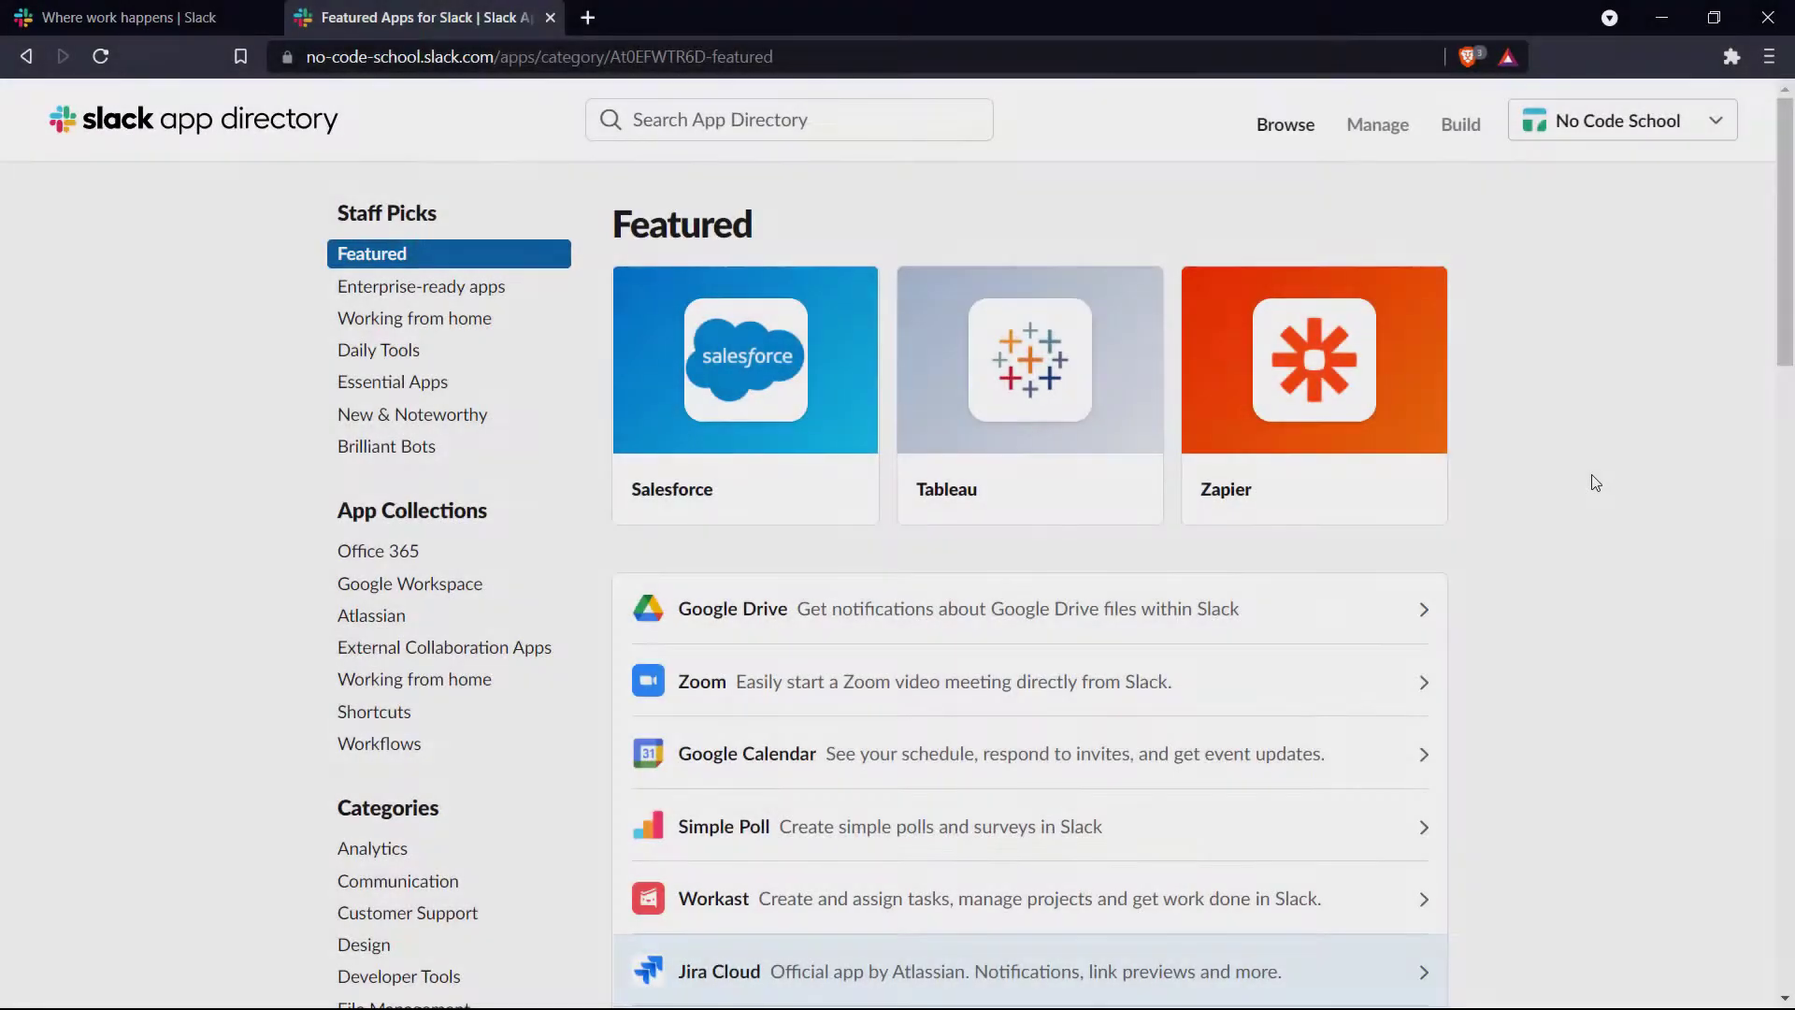
- Scroll down and back up through the App Directory's Featured apps list to browse the listings
scroll(1595, 483, down, 3)
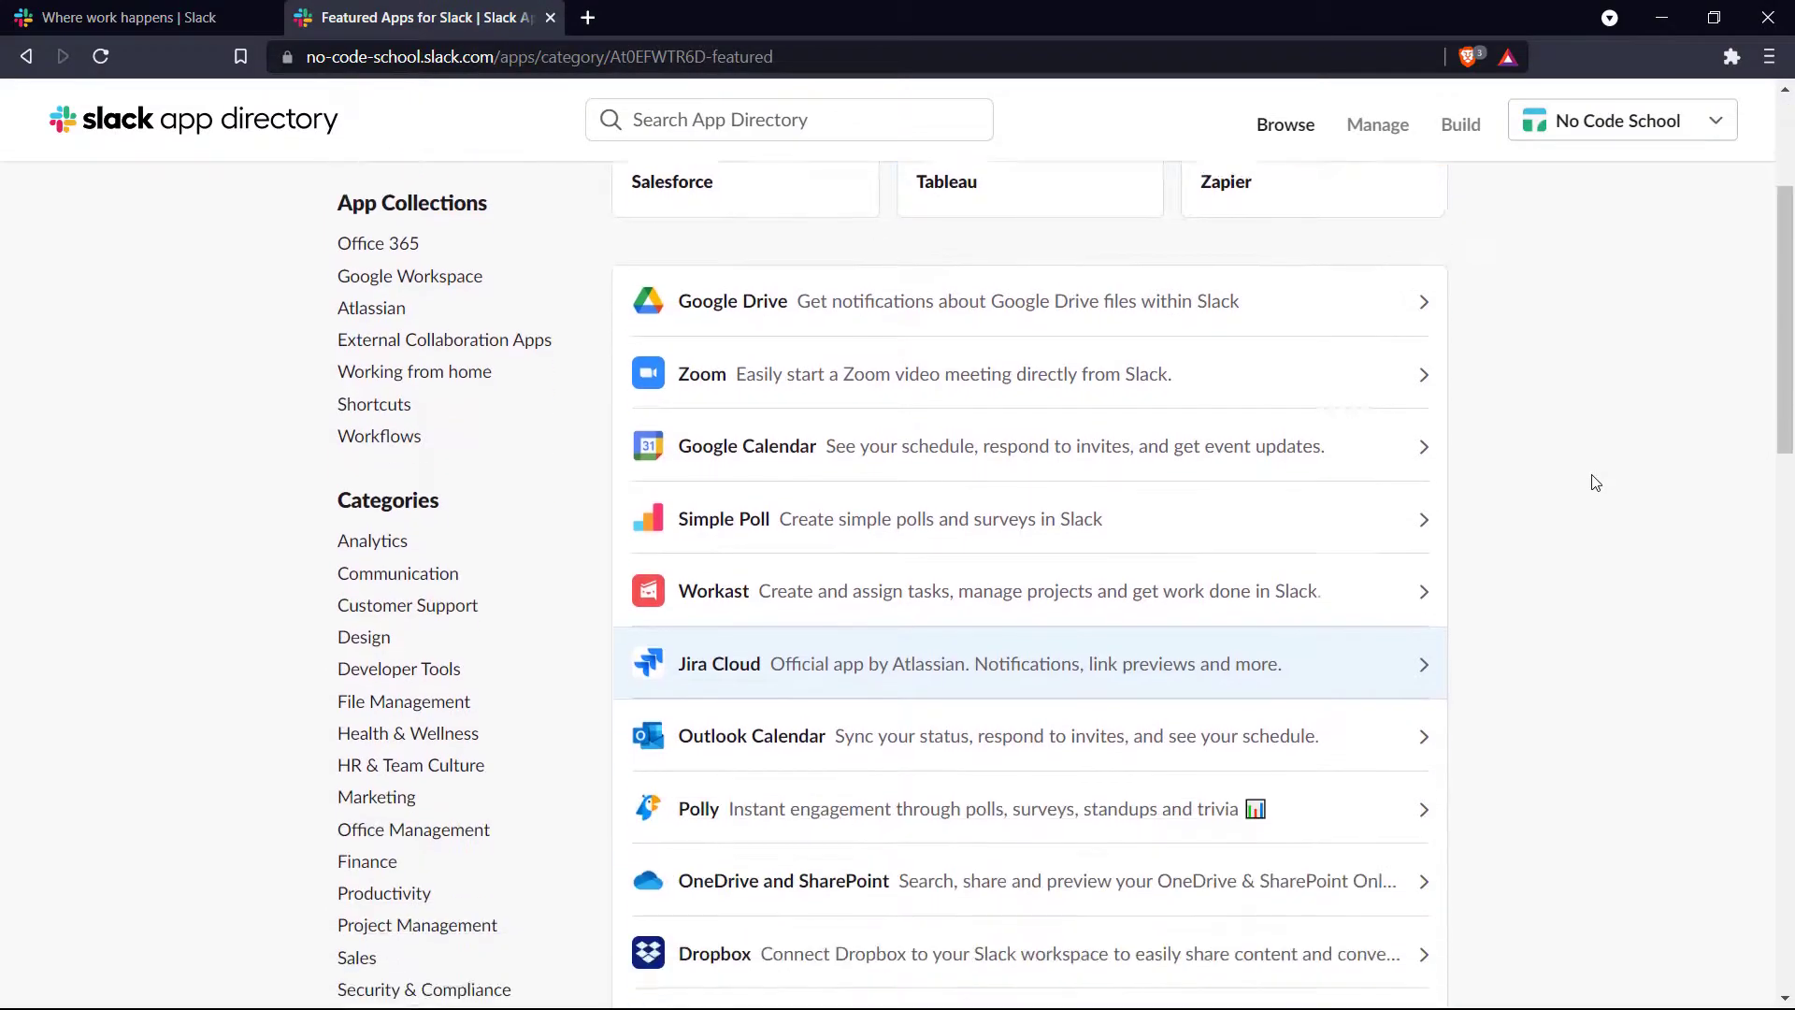
scroll(1594, 482, down, 9)
scroll(1596, 483, down, 9)
scroll(1595, 482, down, 3)
scroll(1595, 482, up, 20)
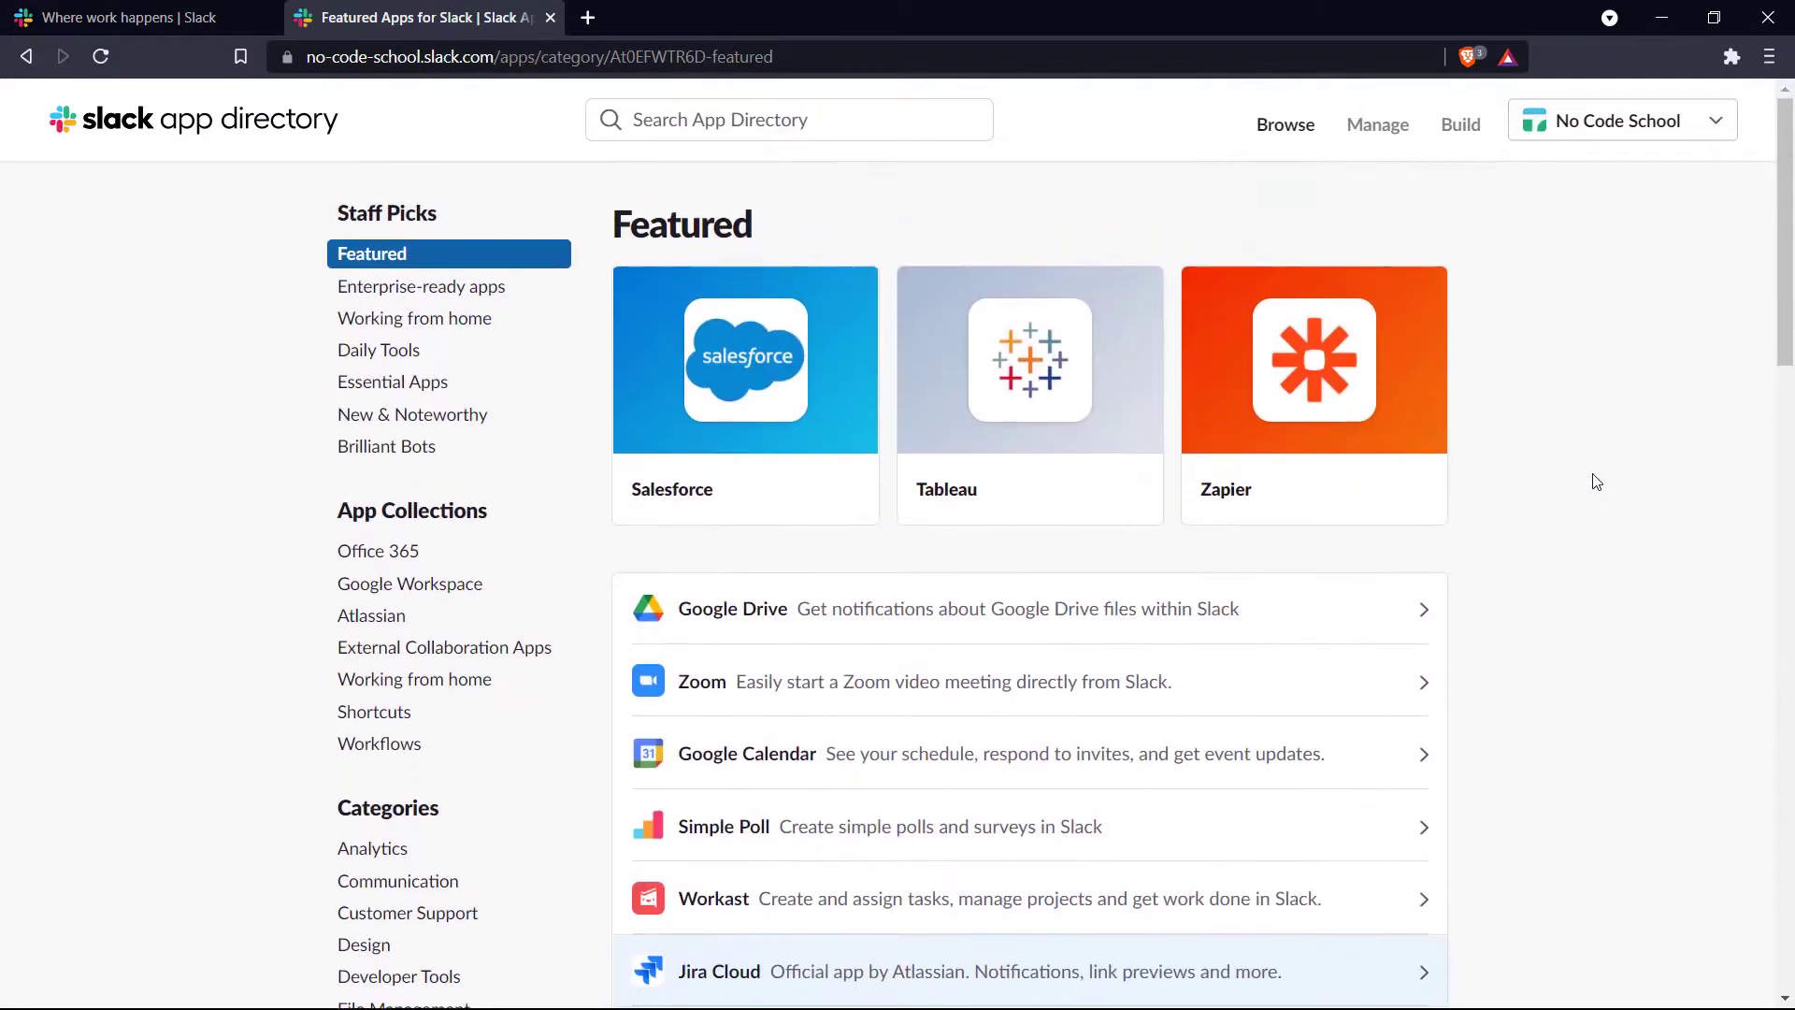
scroll(1593, 440, down, 7)
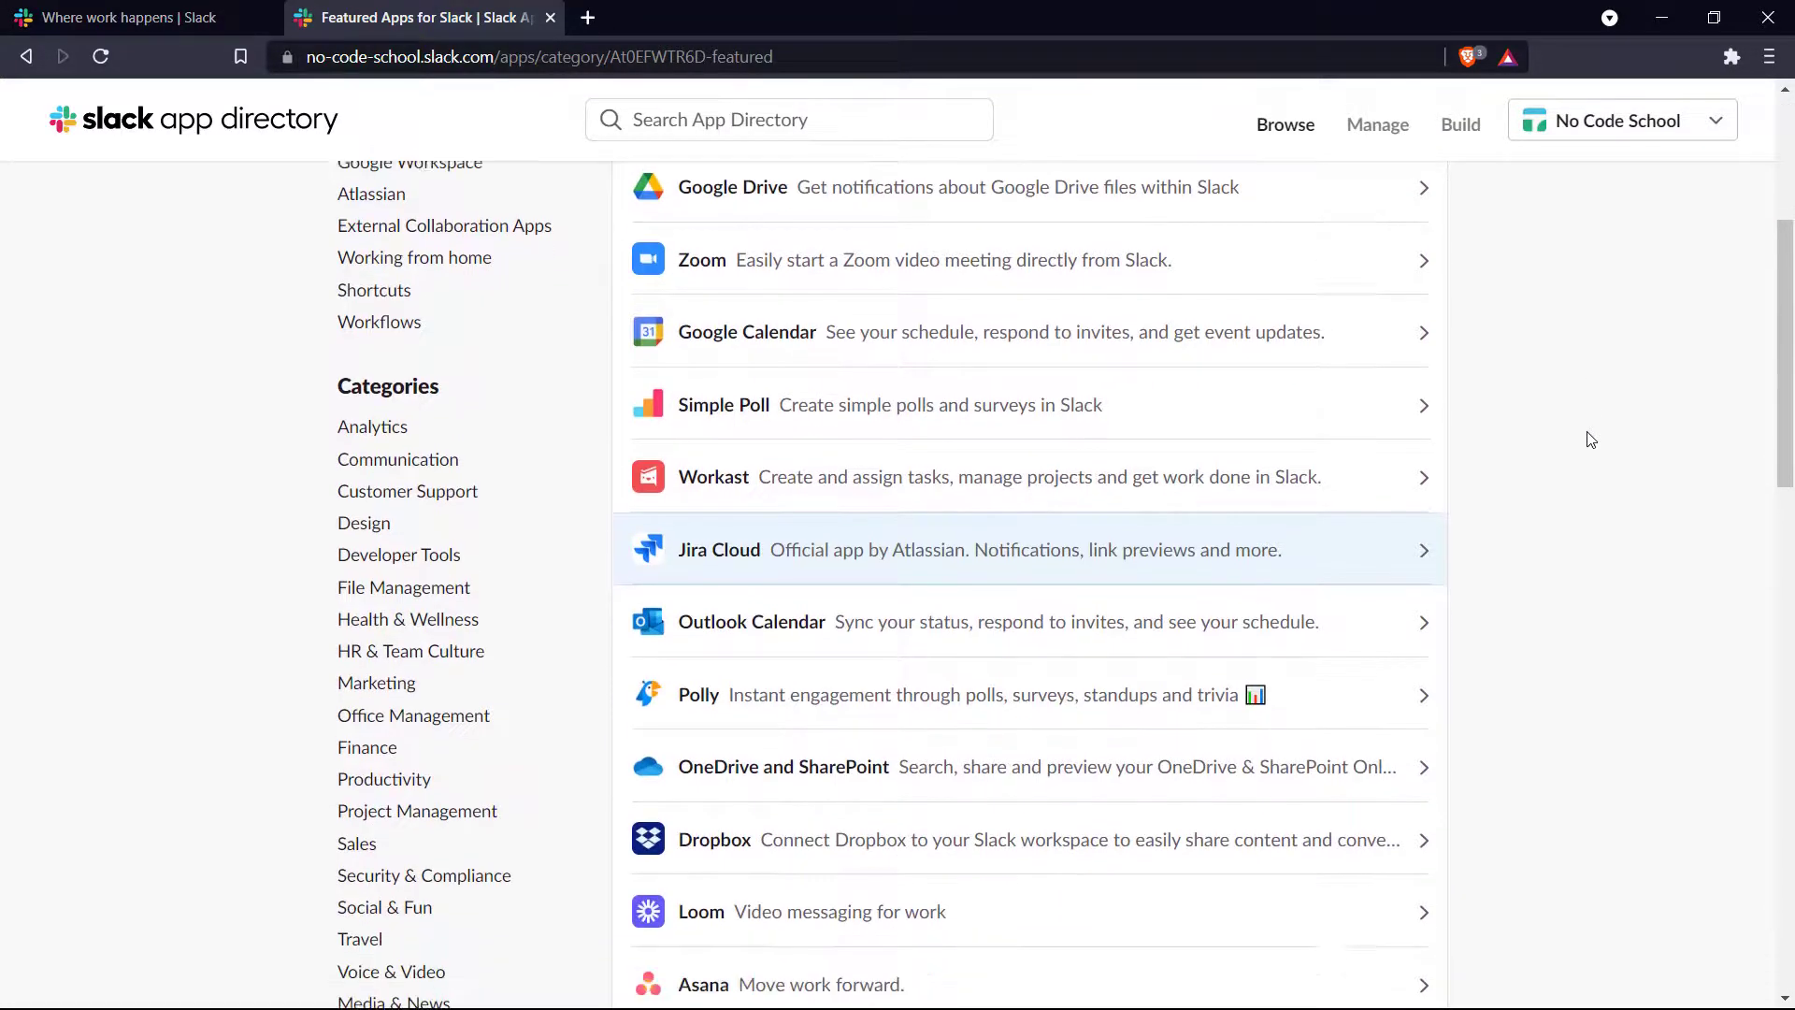
scroll(1591, 439, down, 10)
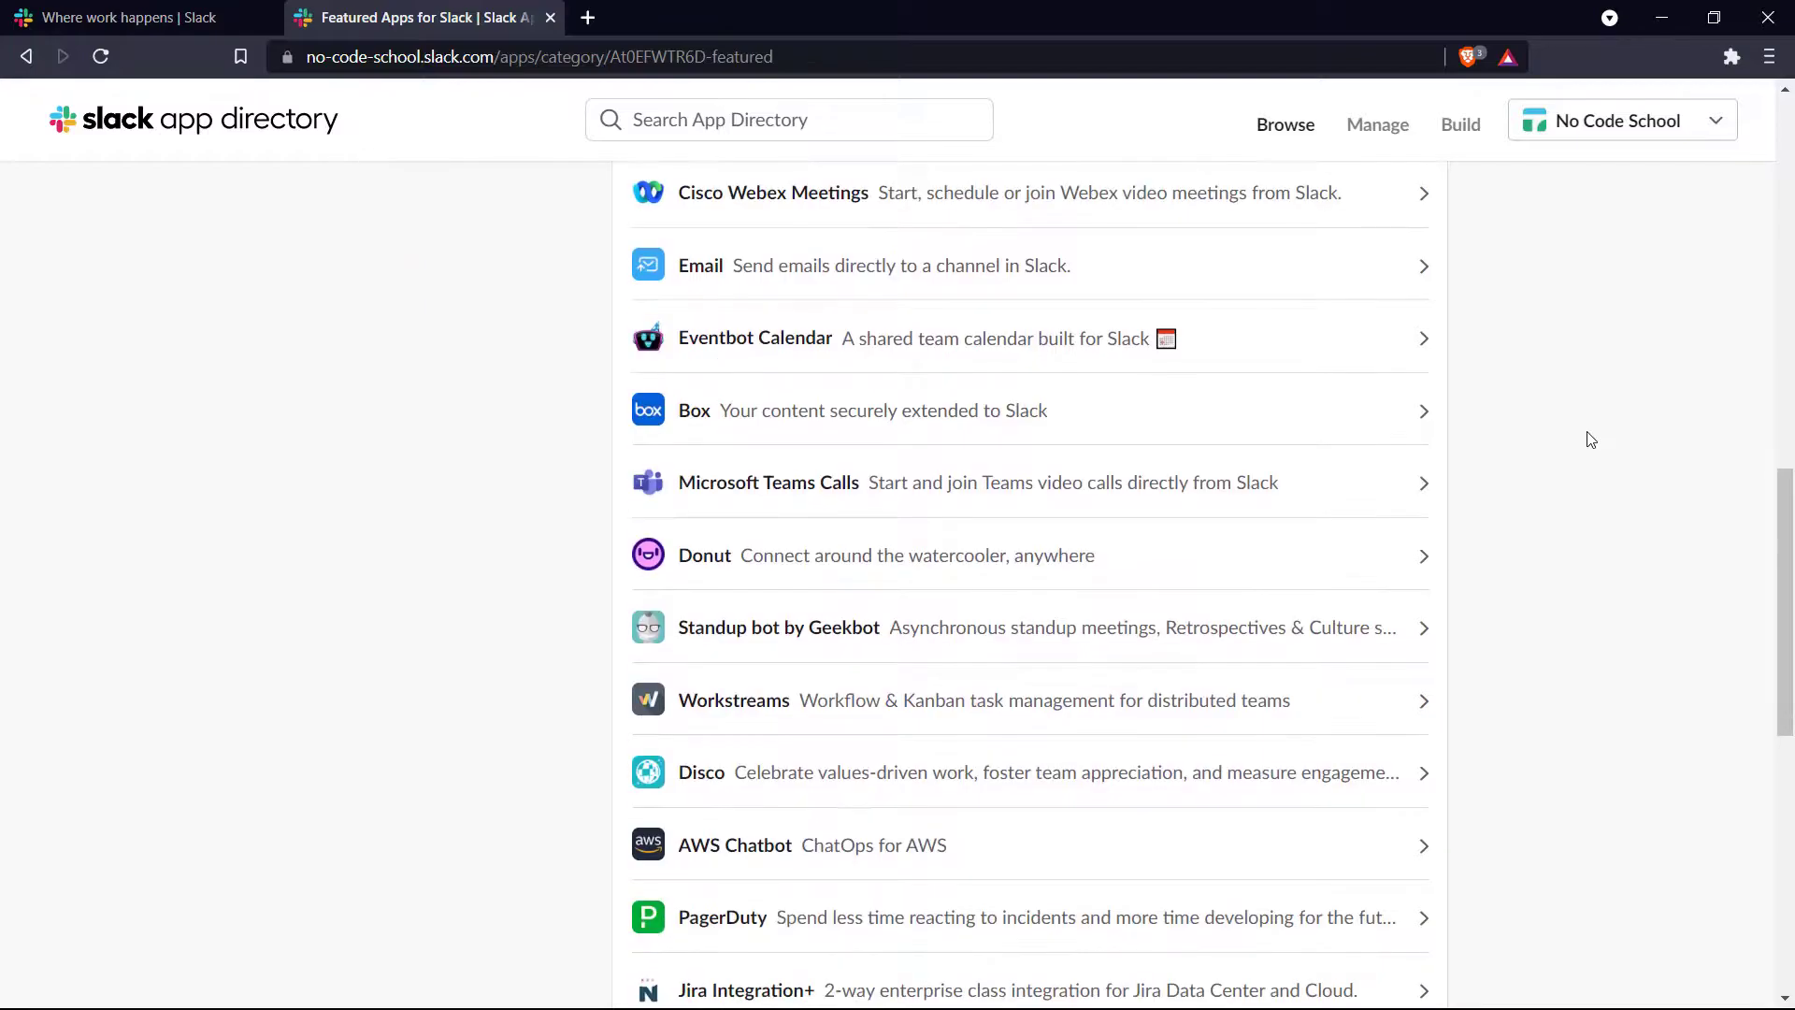
scroll(1591, 439, down, 5)
scroll(1591, 440, up, 15)
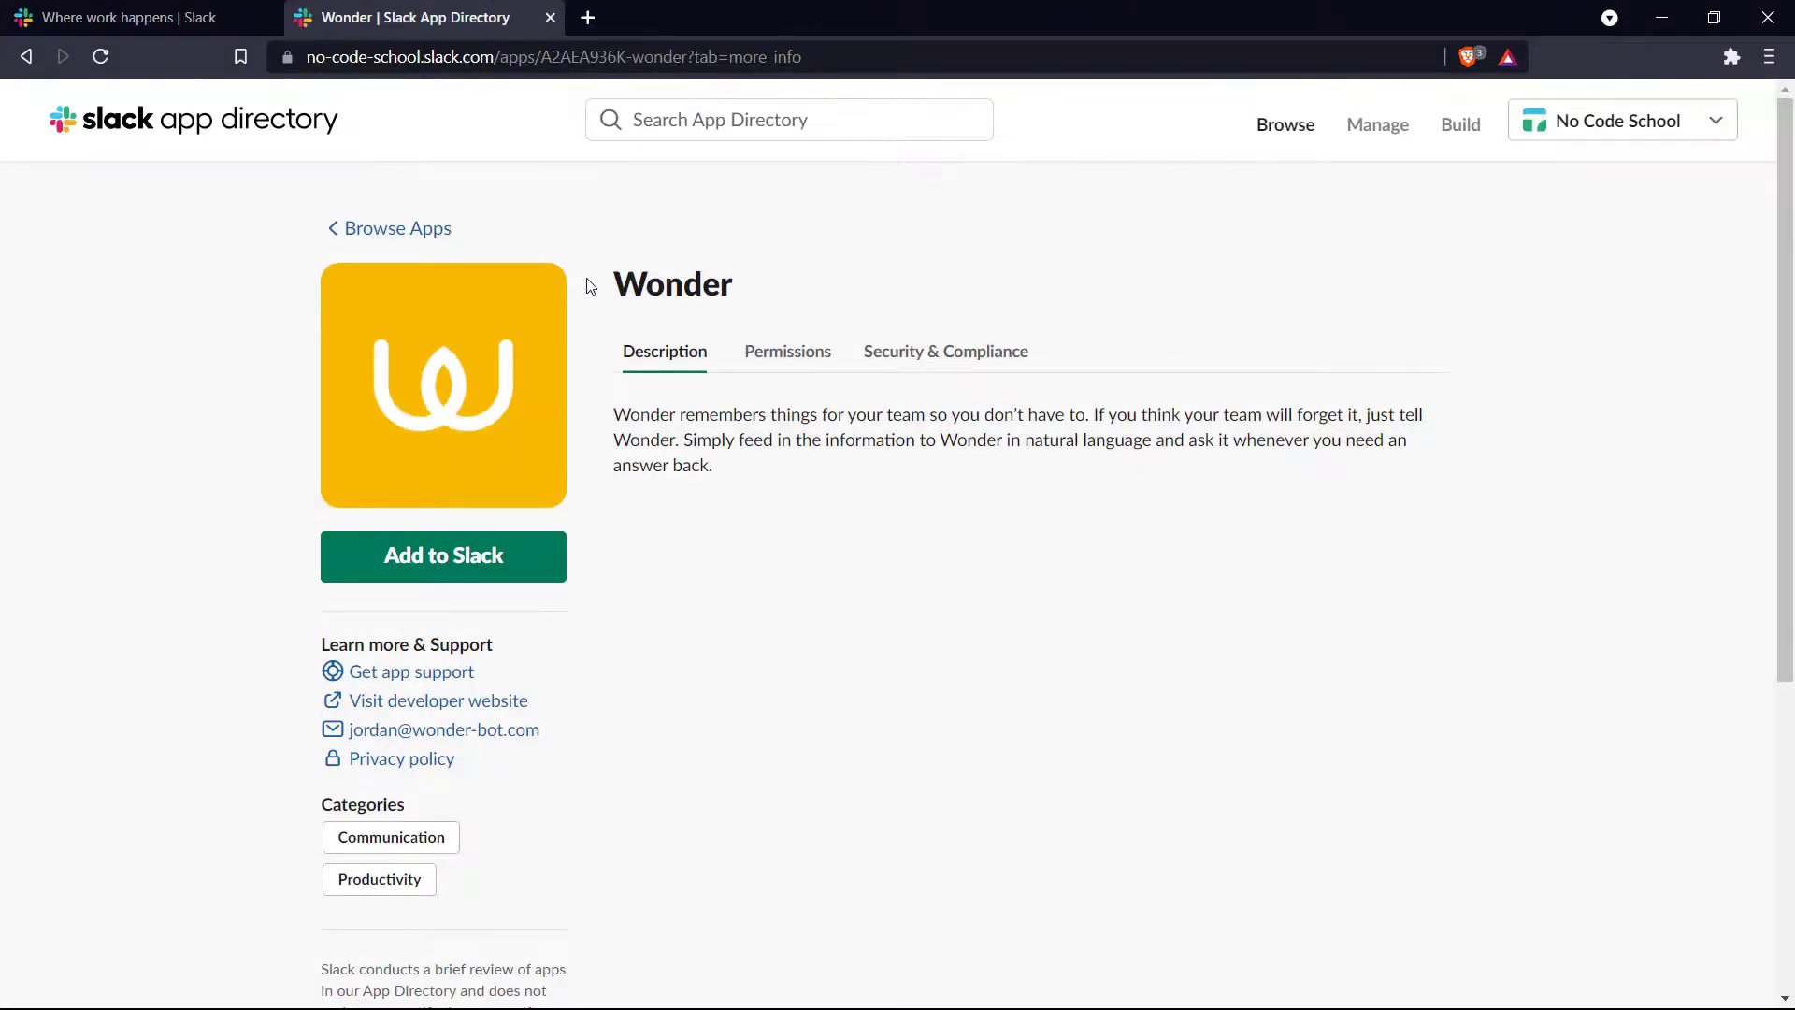
click(440, 561)
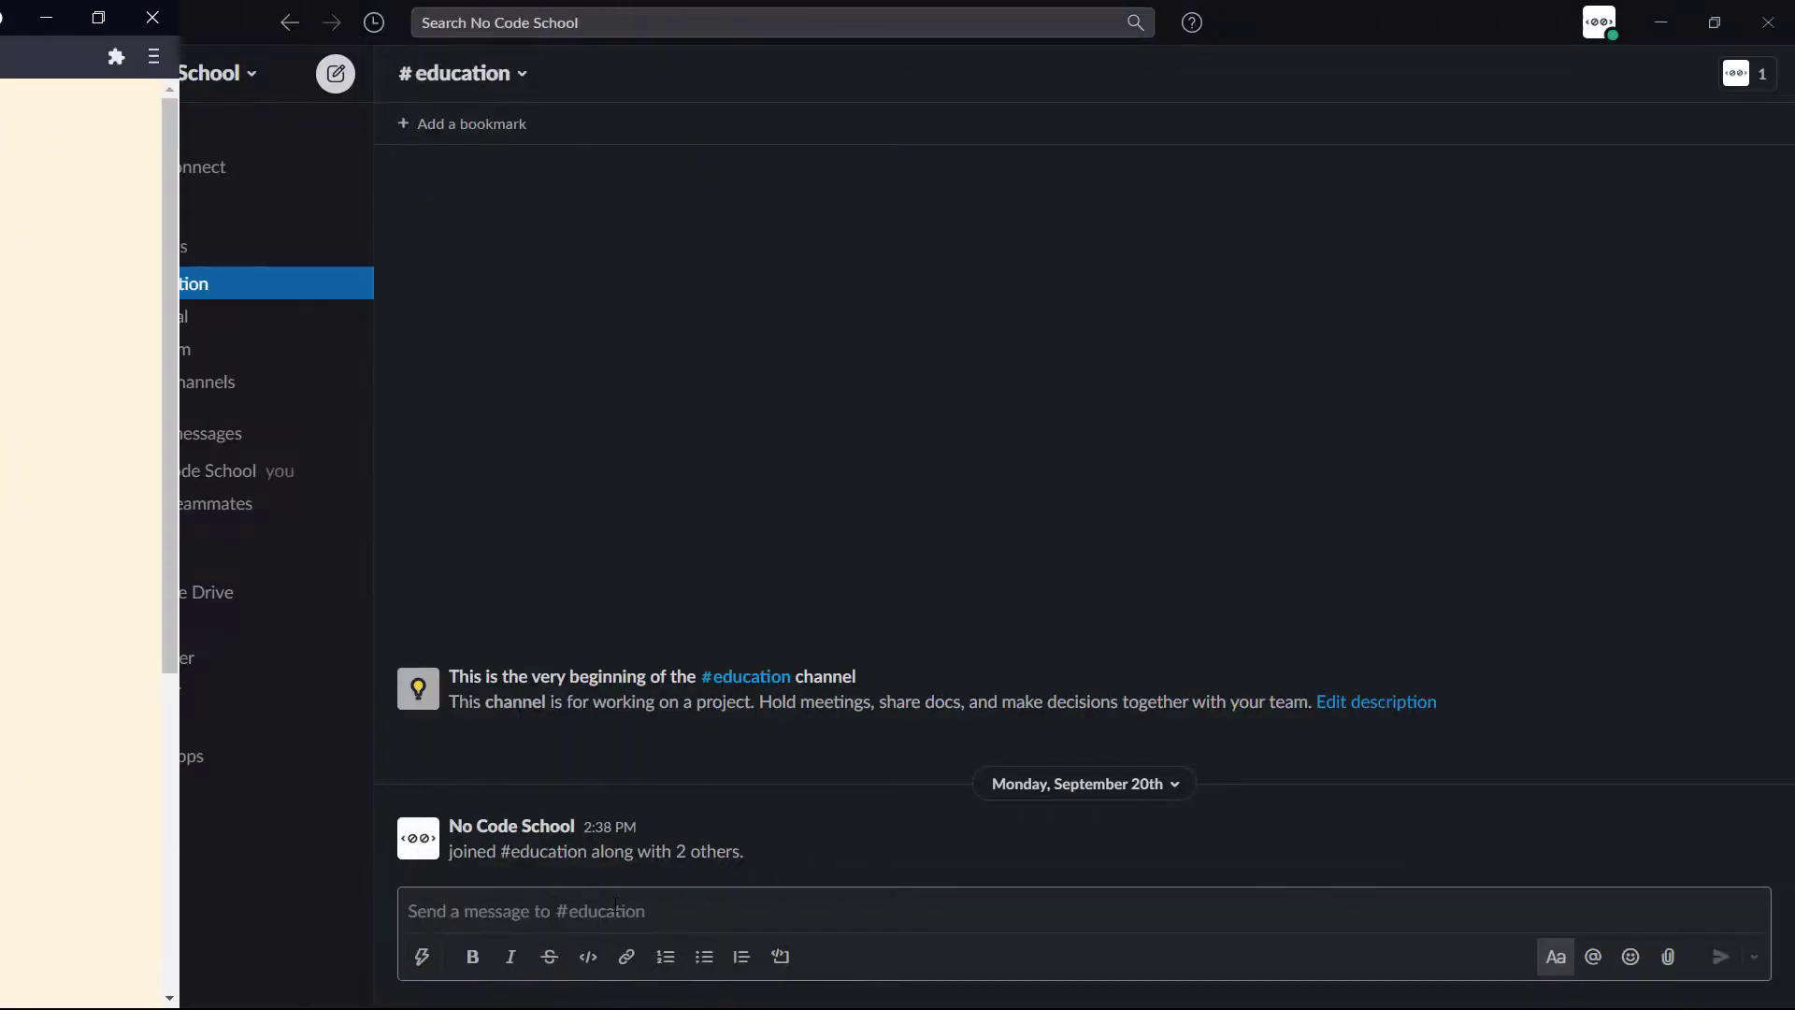
click(615, 902)
text(@won)
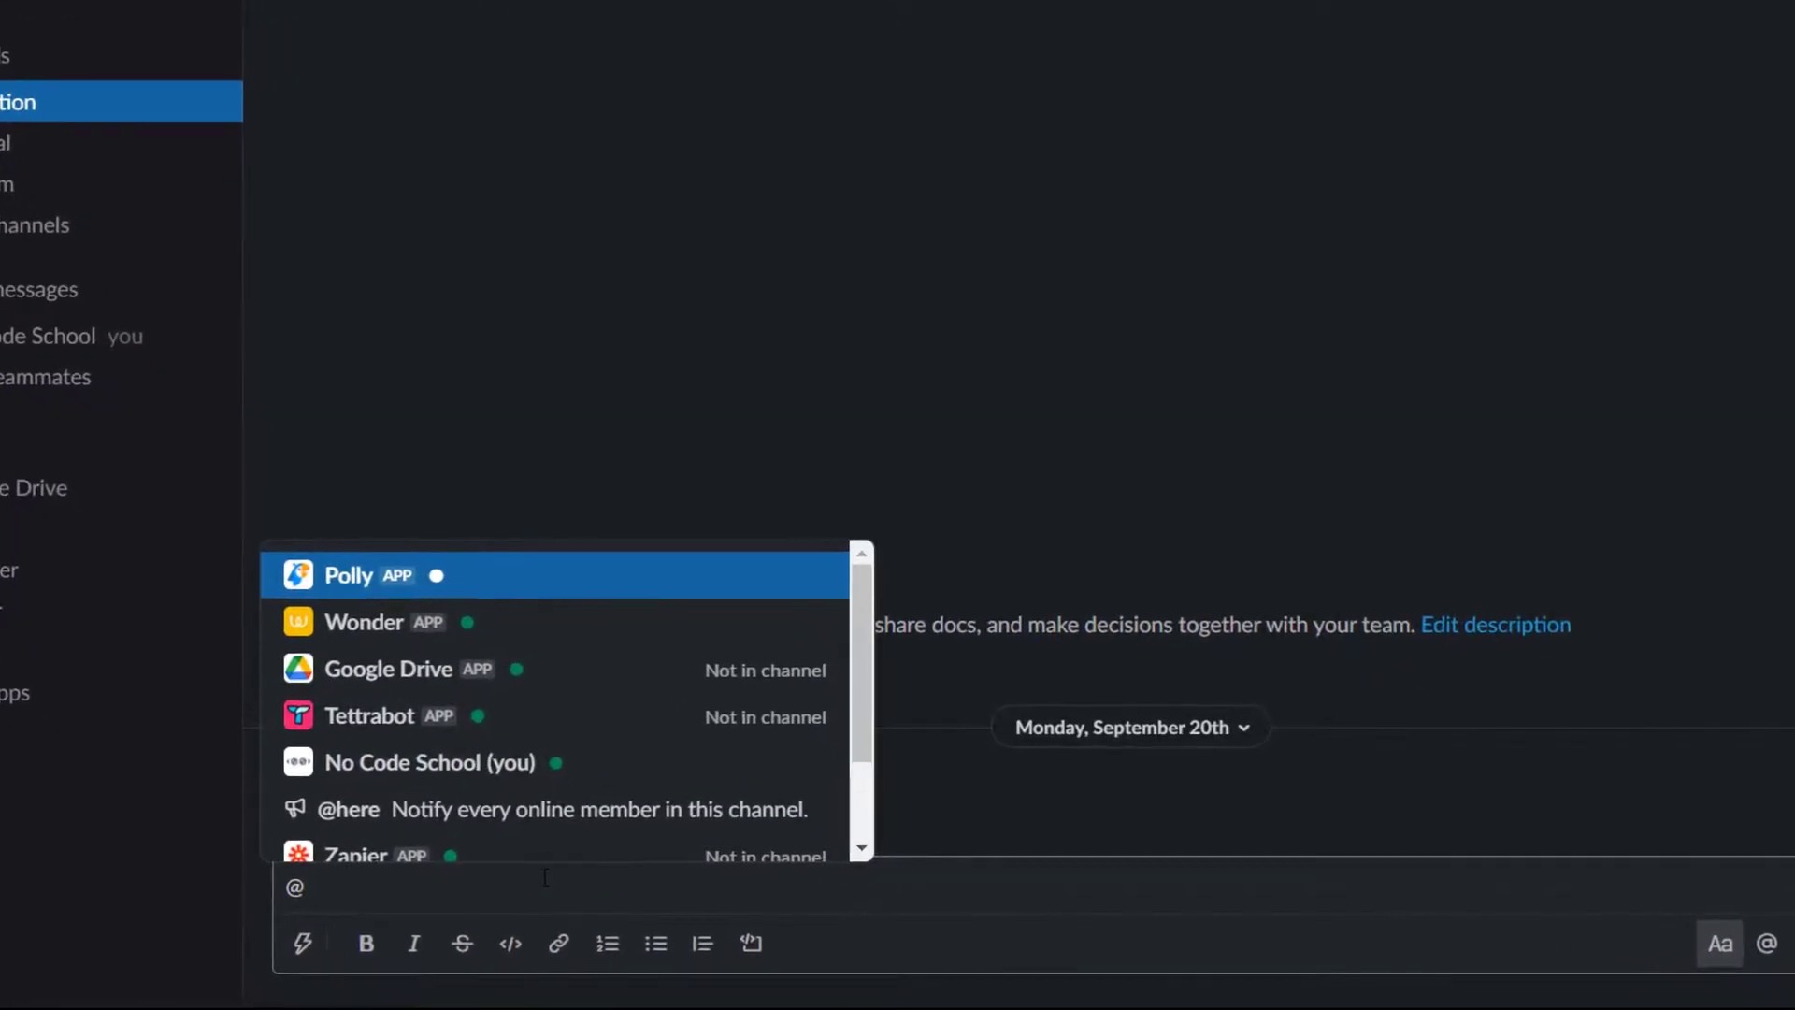
text(der)
key(Return)
text(remember to hand over the insurance documents at reception)
key(Return)
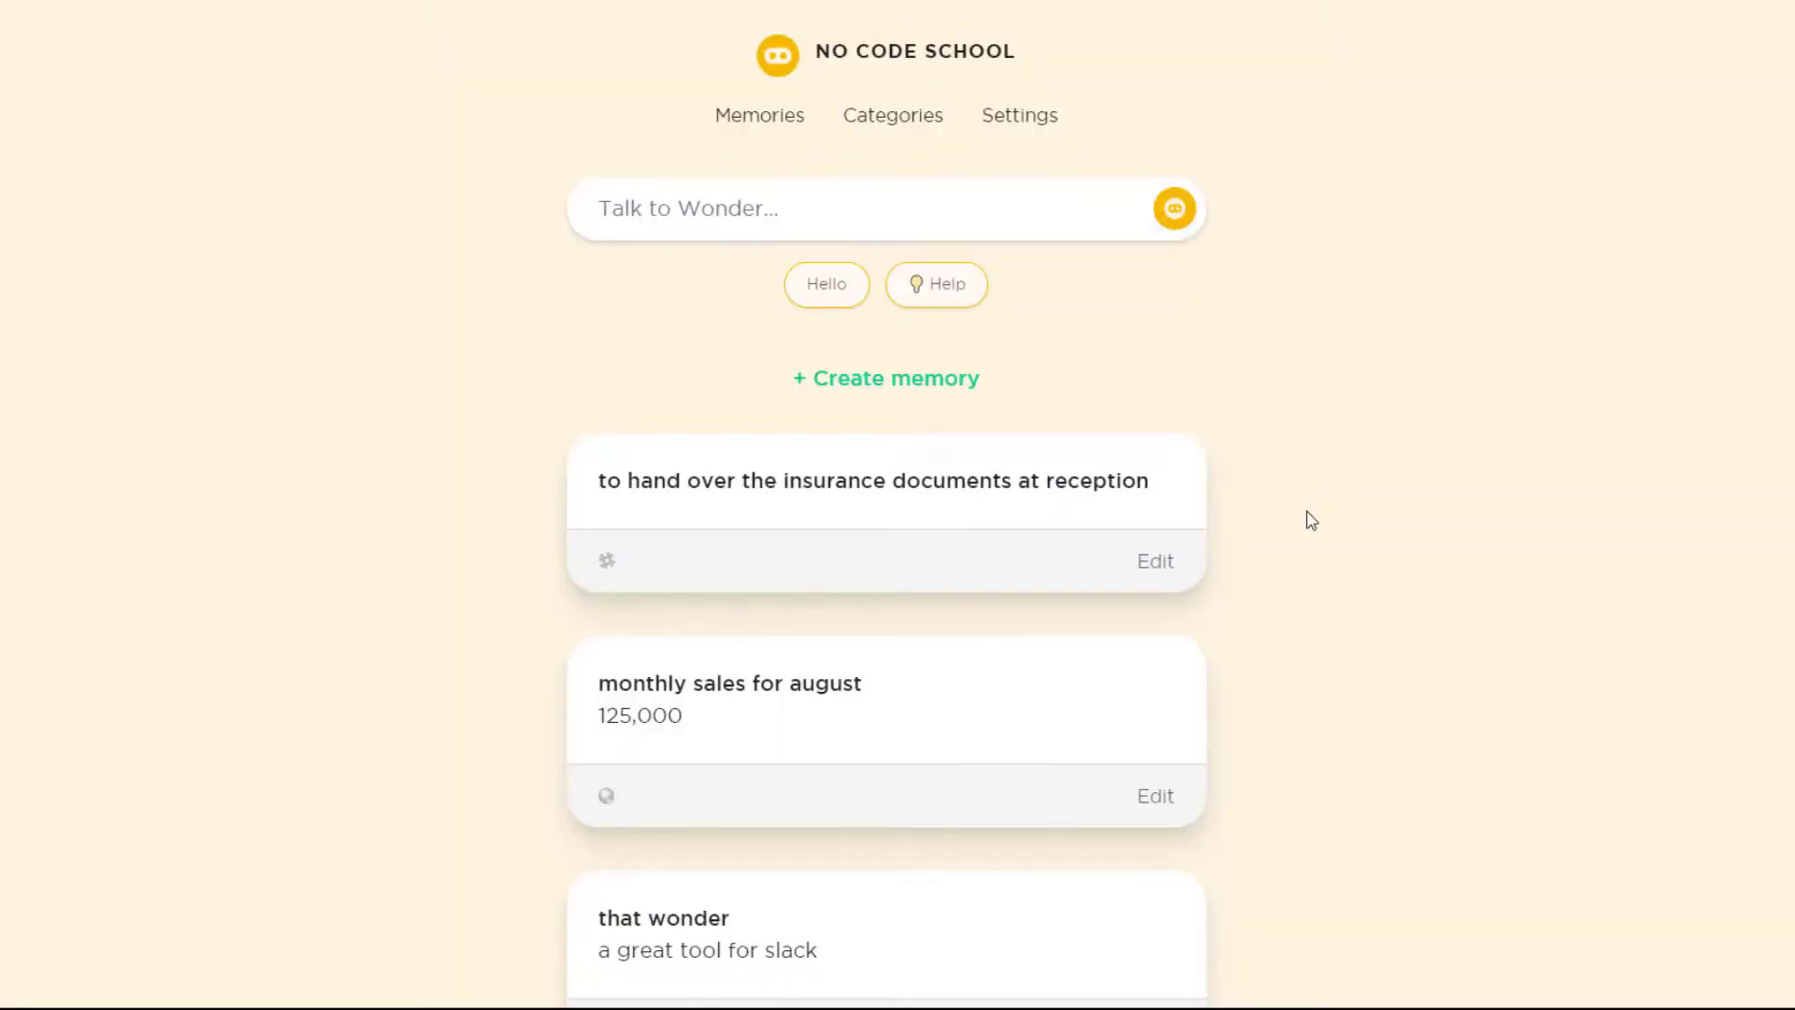
- Create a Wonder memory titled 'yearly sales figure 2020' with the value 400,000
scroll(1308, 539, down, 5)
scroll(1309, 538, up, 5)
scroll(1323, 521, down, 3)
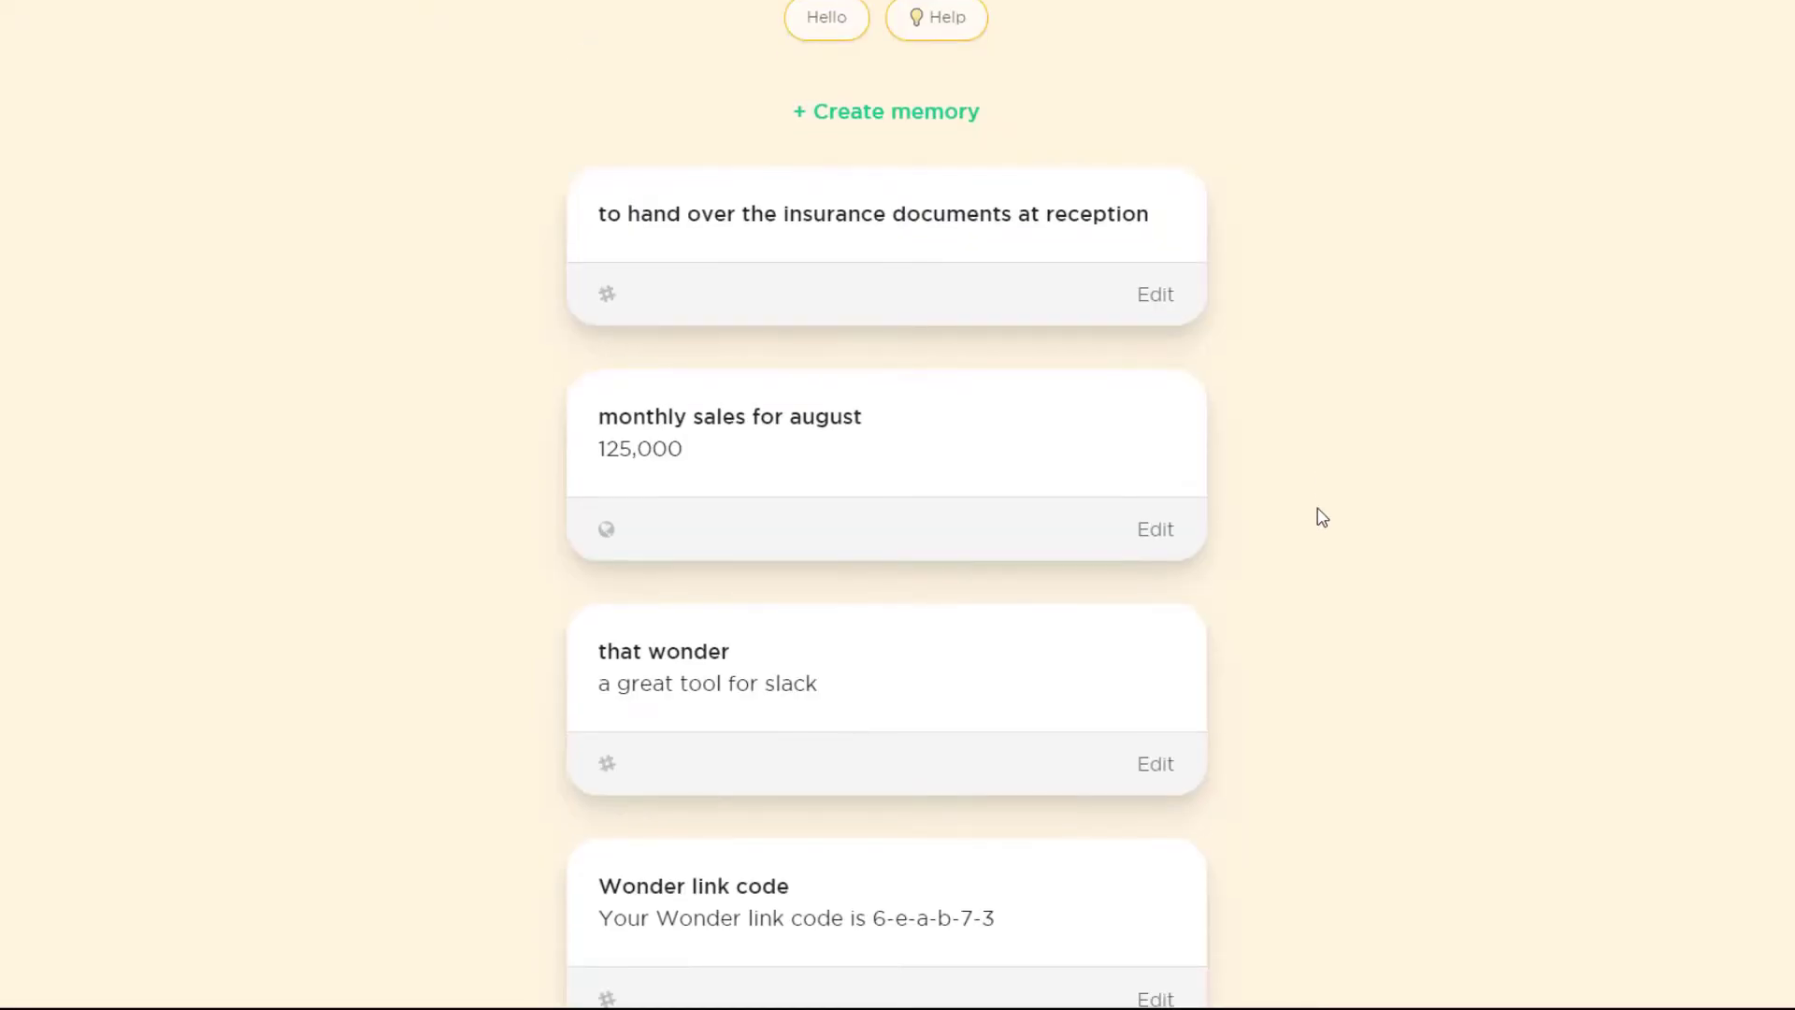
scroll(1319, 516, up, 3)
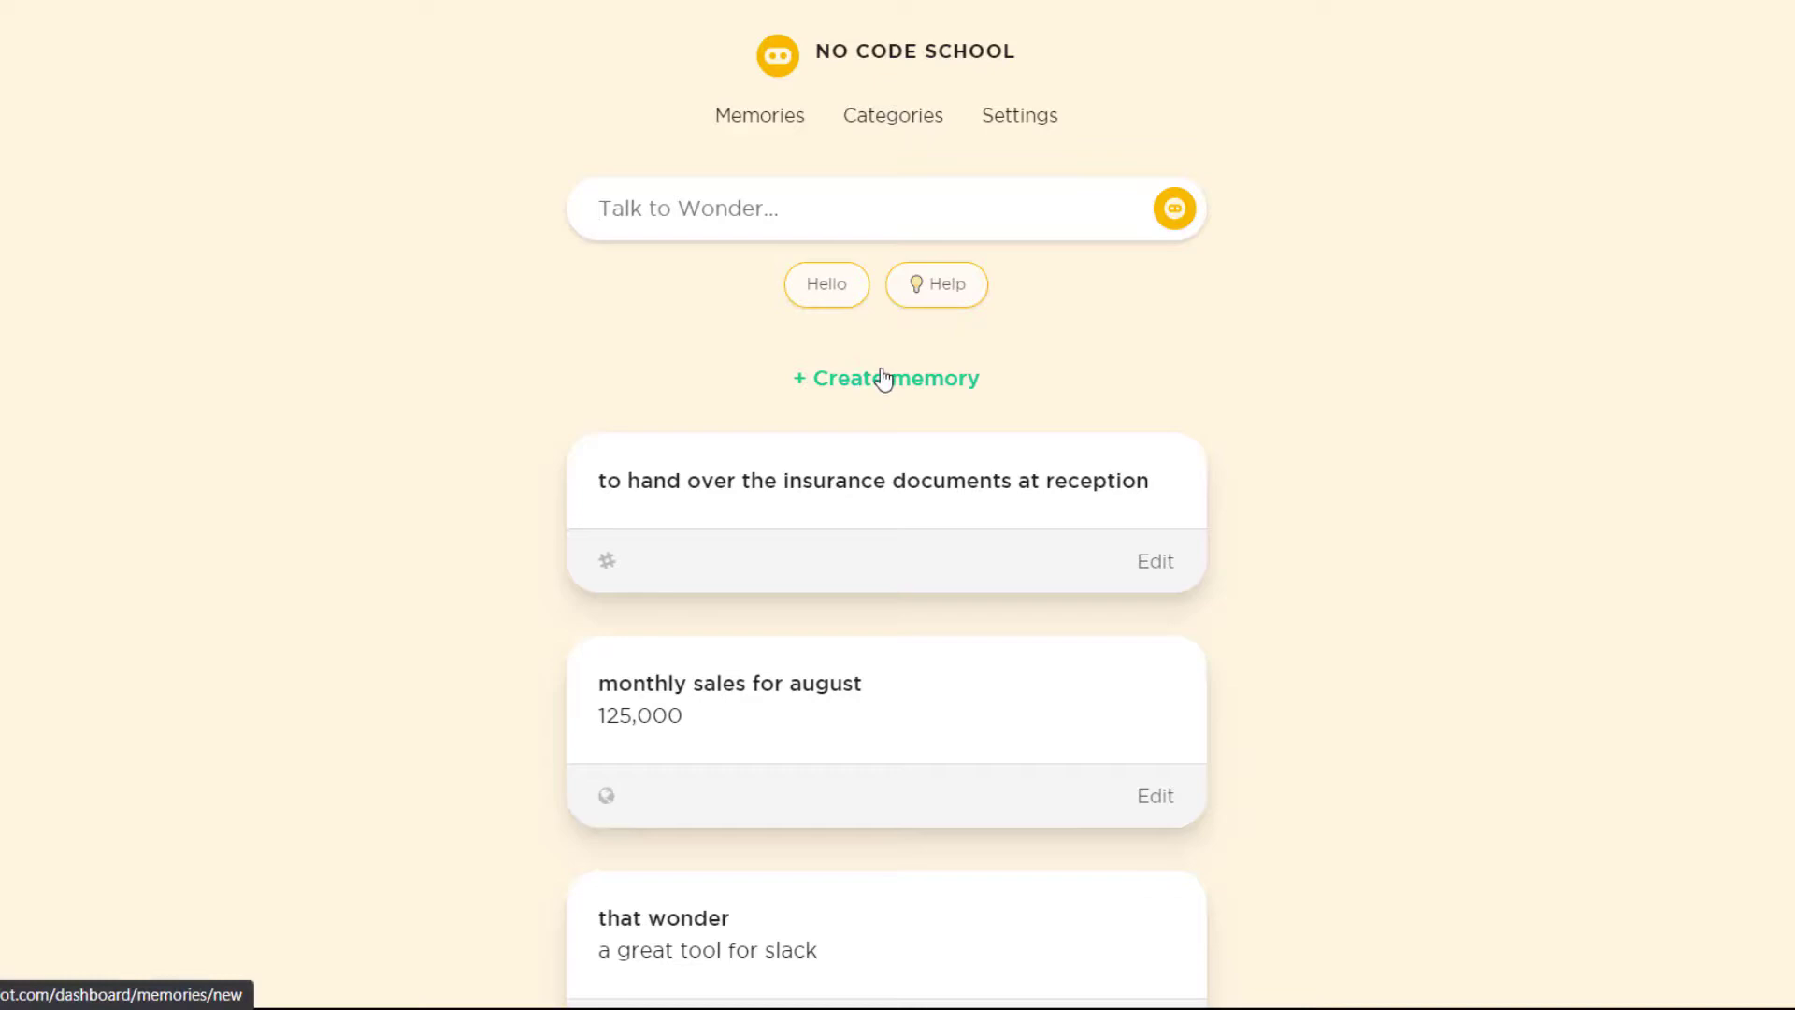
click(883, 379)
text(yearly sales figure 2020)
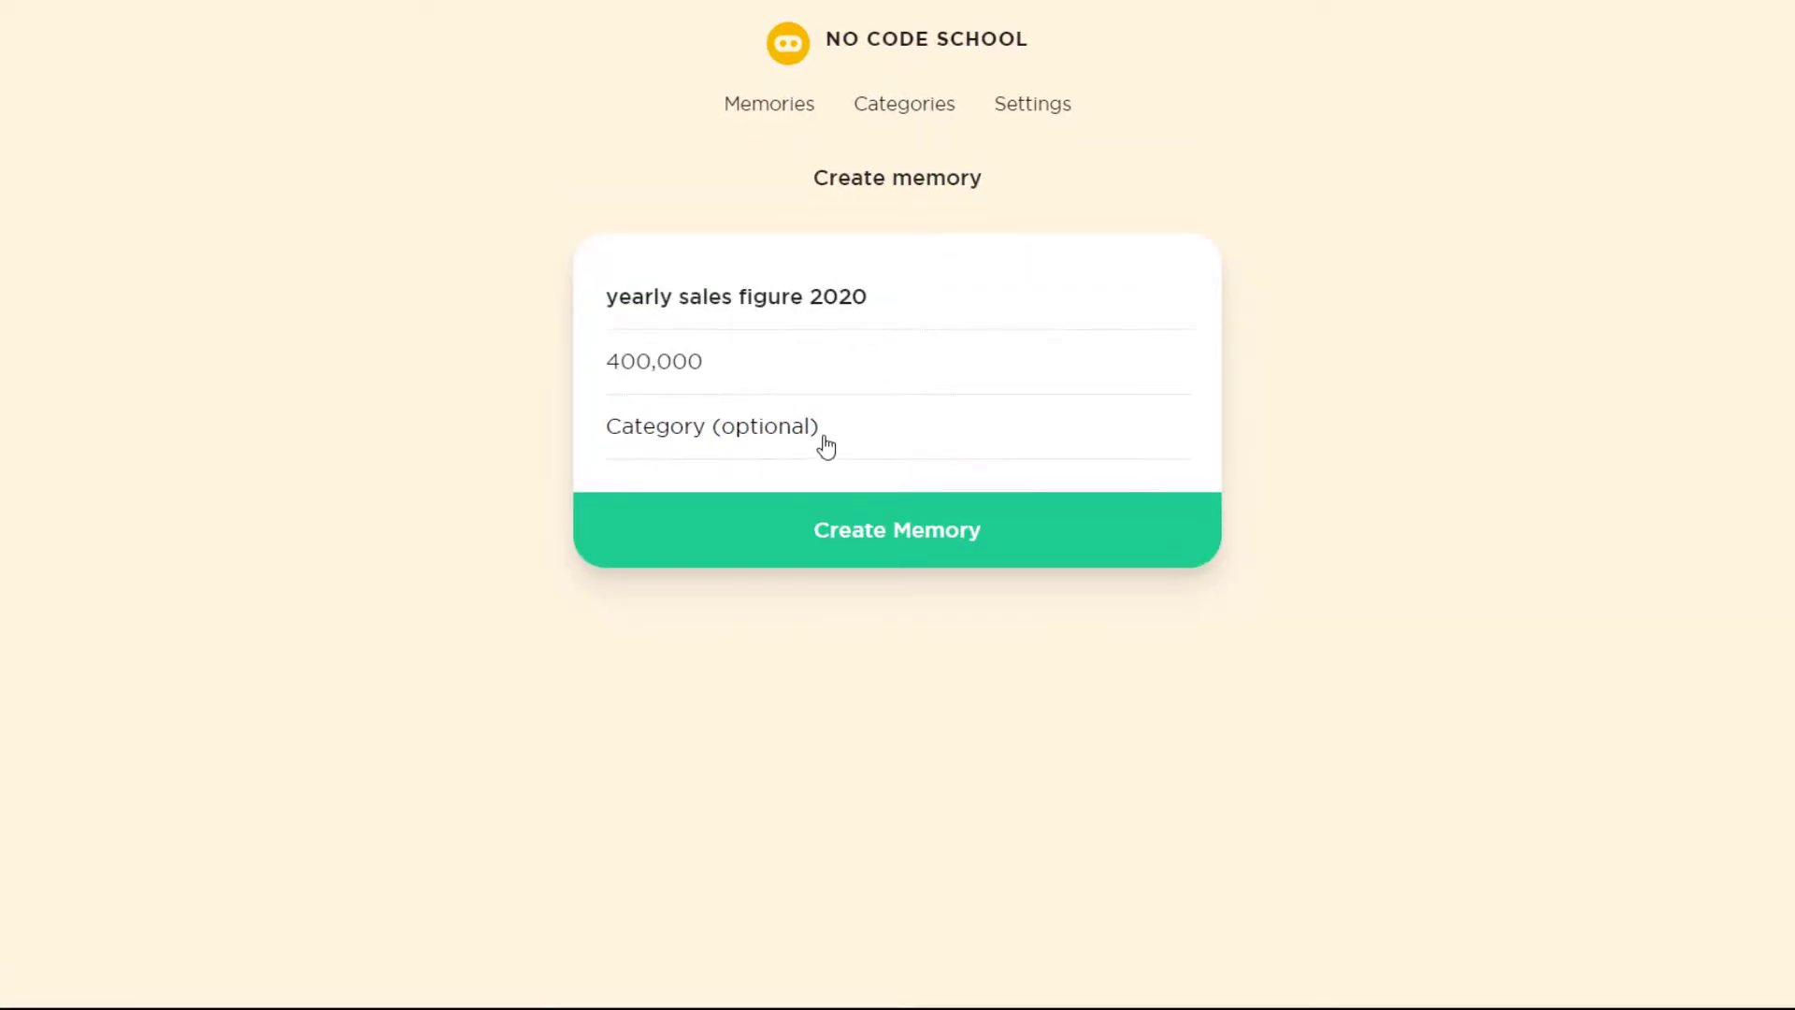
click(890, 556)
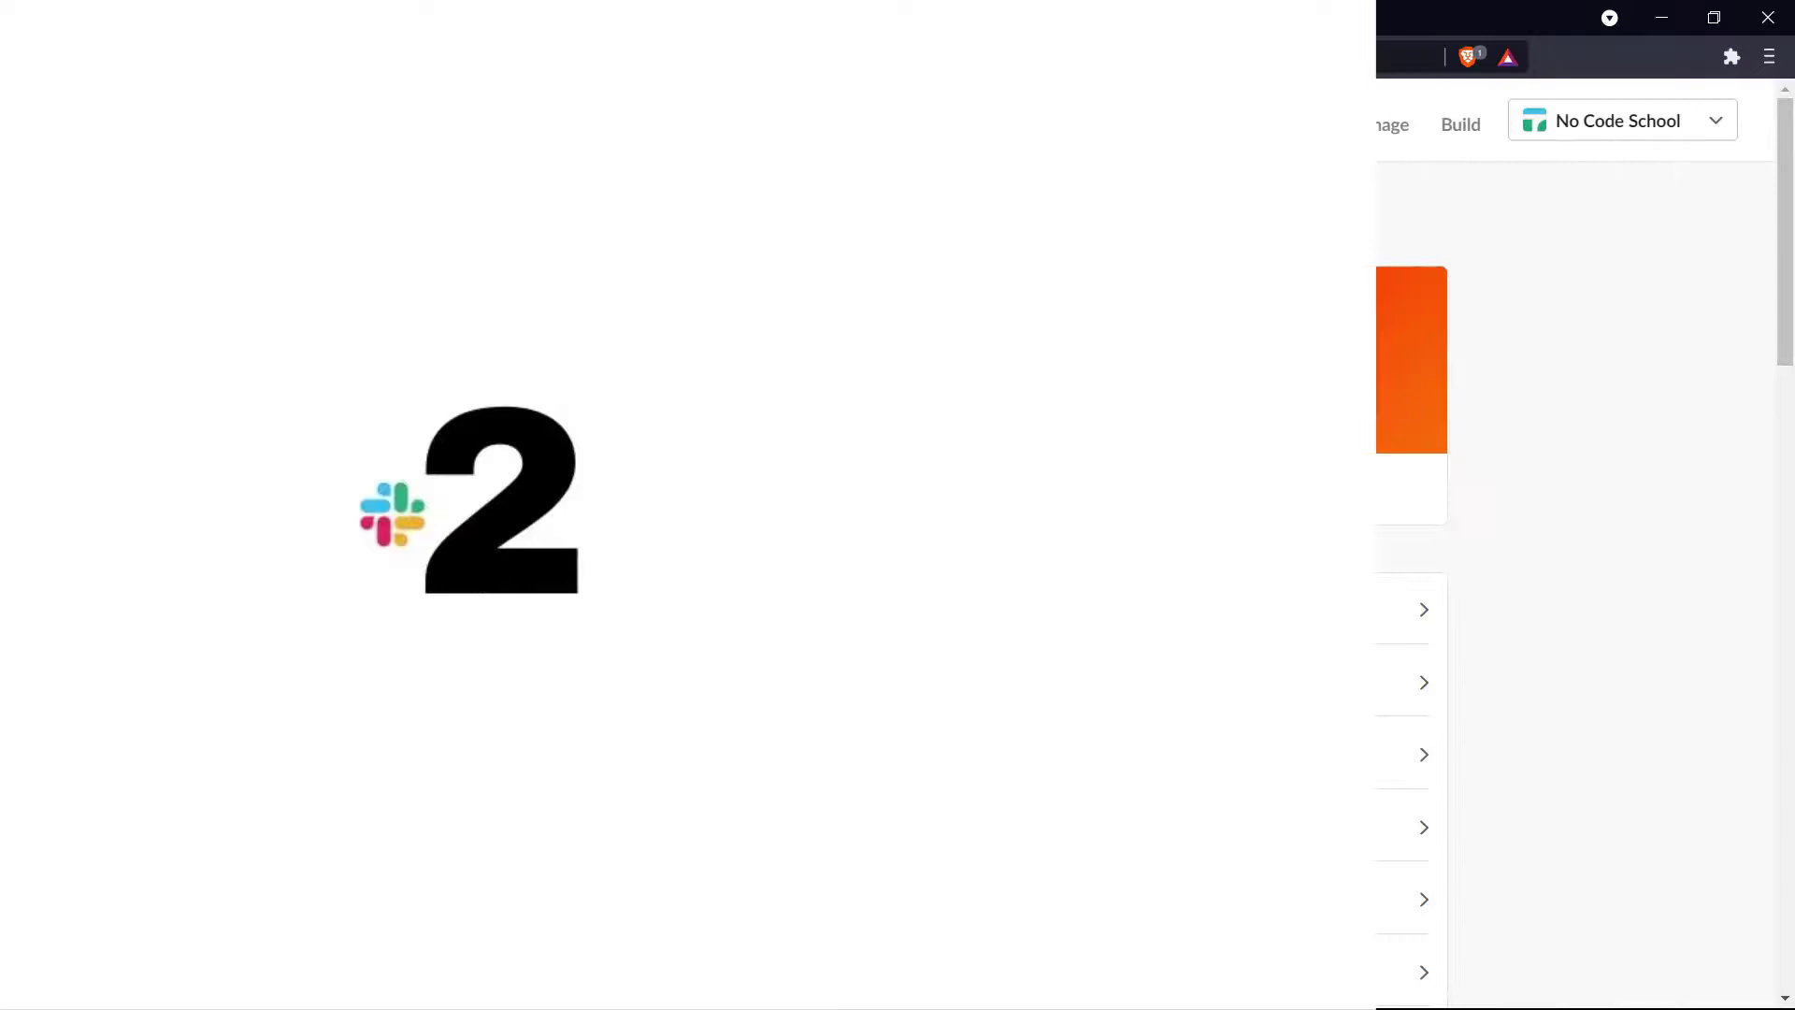
- Attach and send the 'no code school' Google Drive document in #general, allowing link holders to view it
click(798, 193)
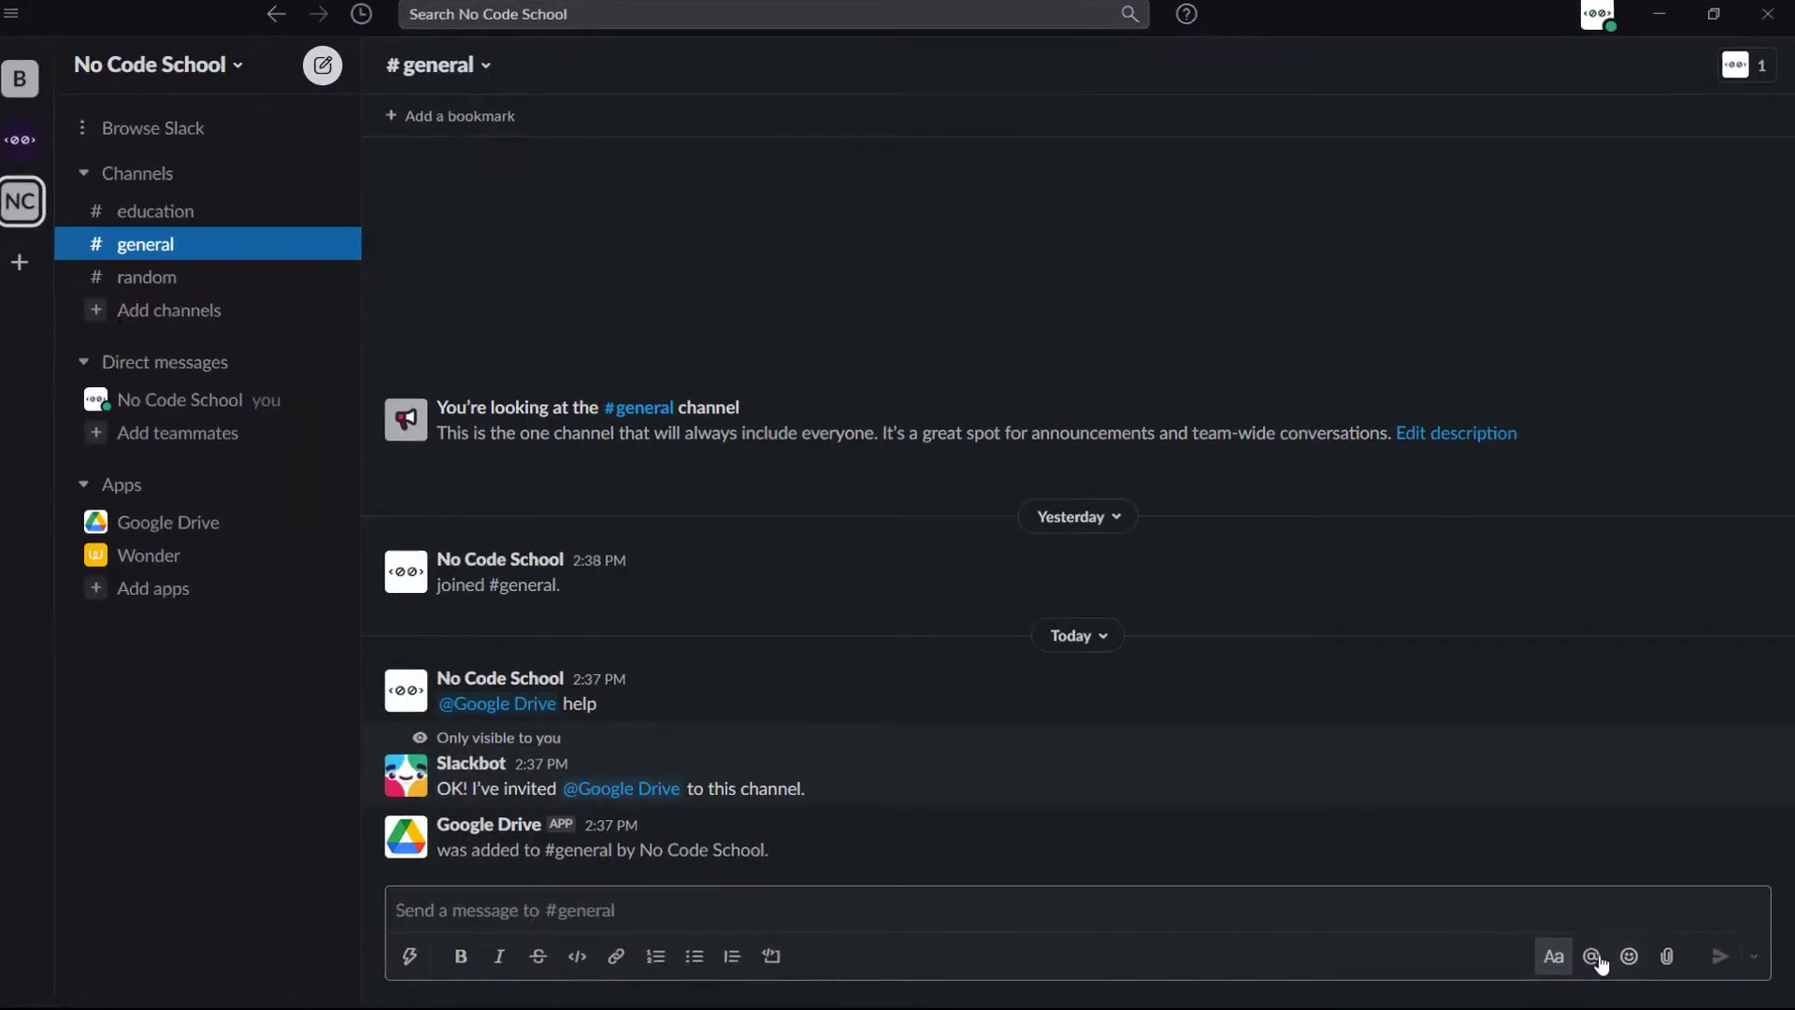
click(1667, 955)
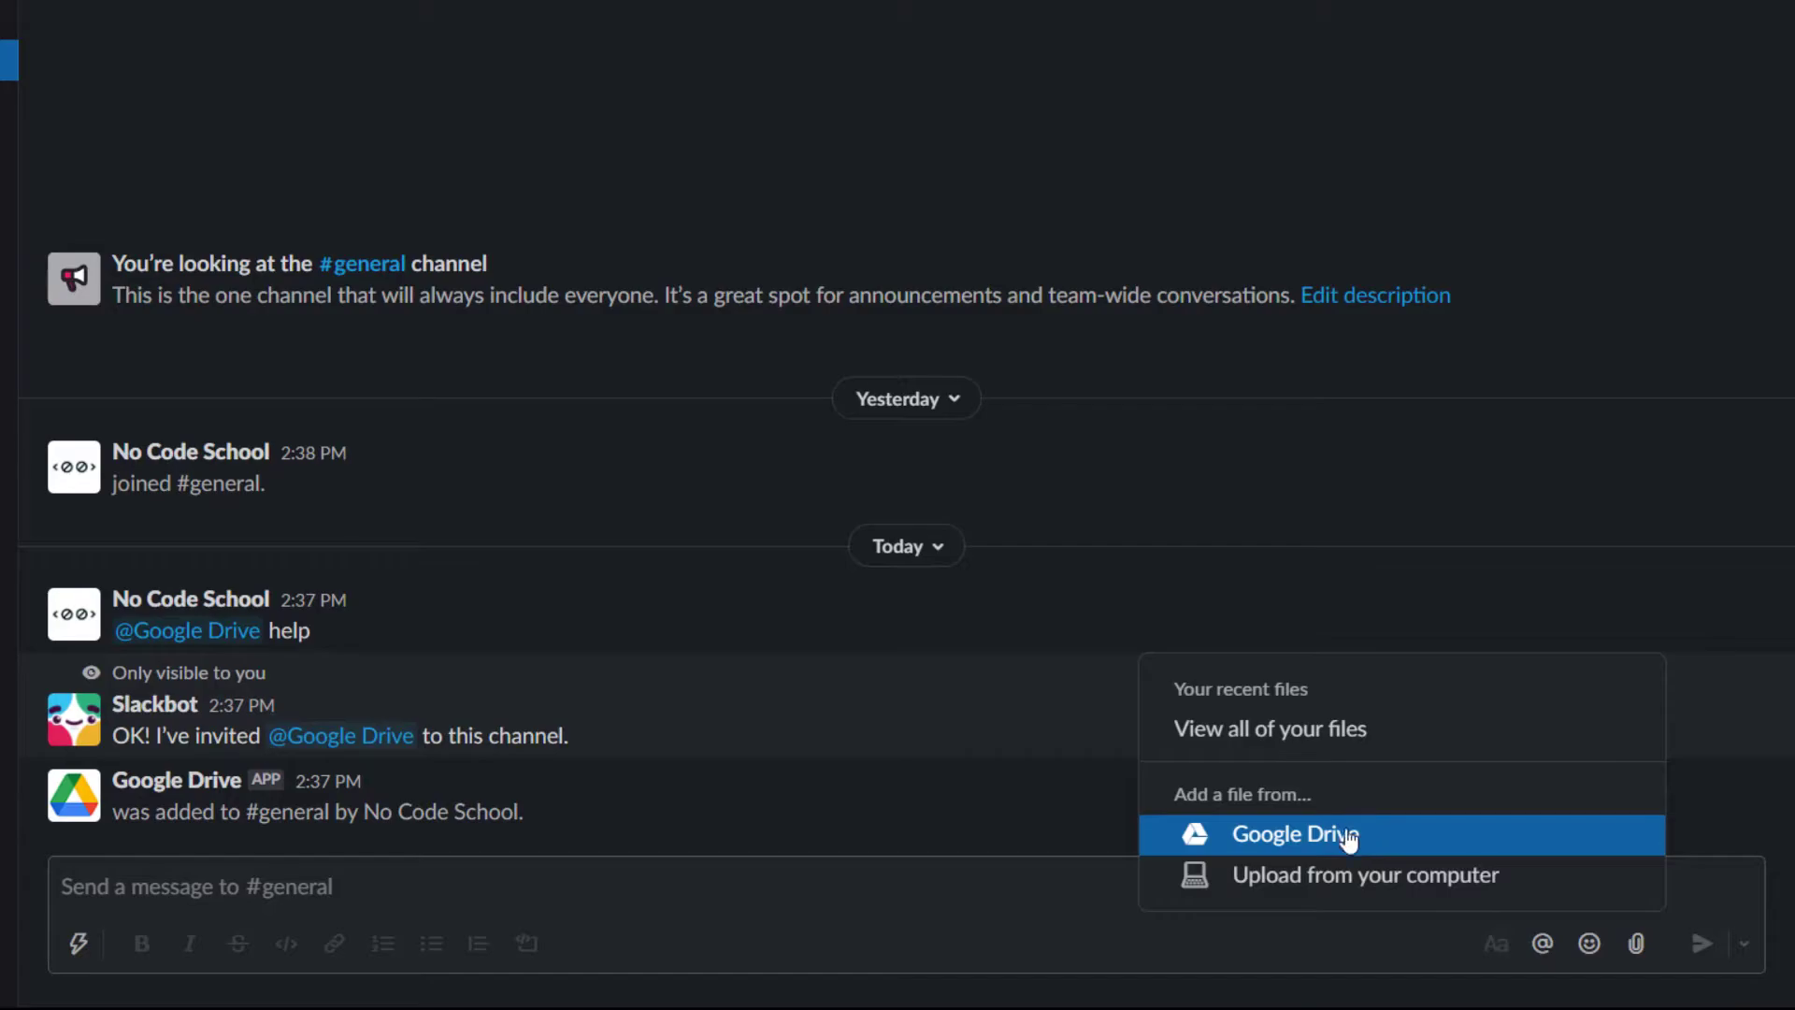
click(1349, 834)
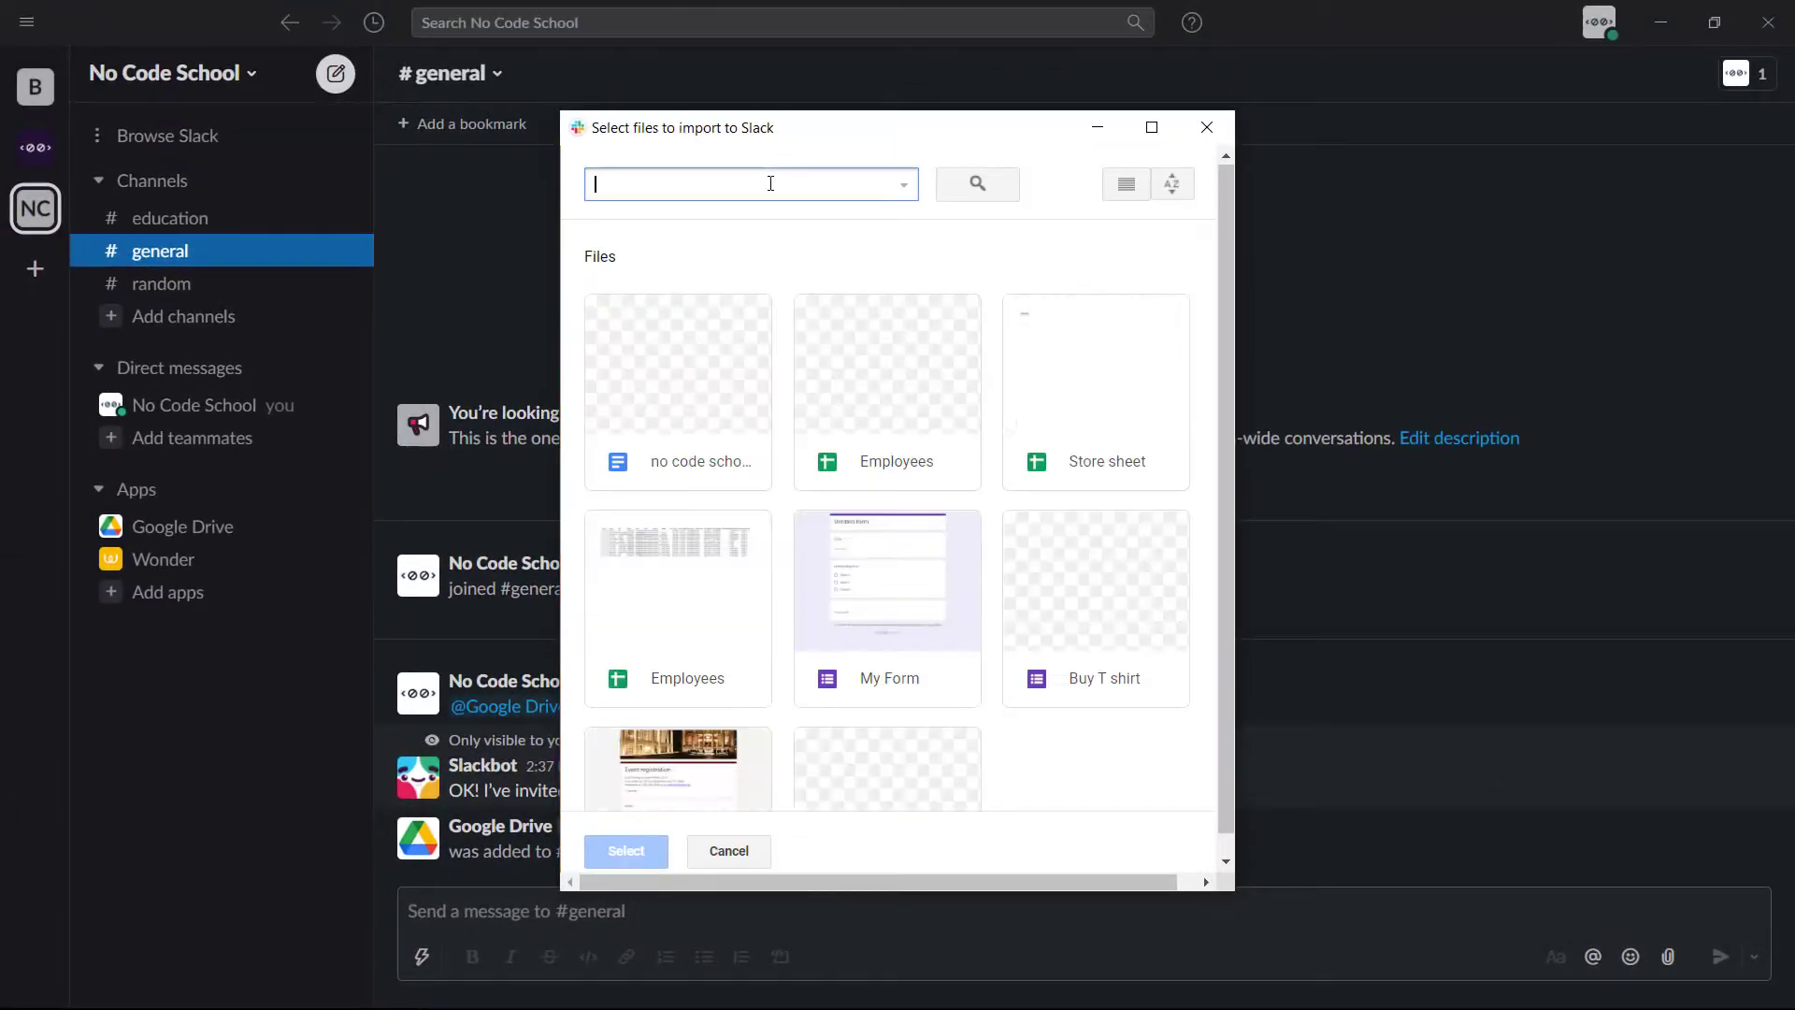
double_click(715, 395)
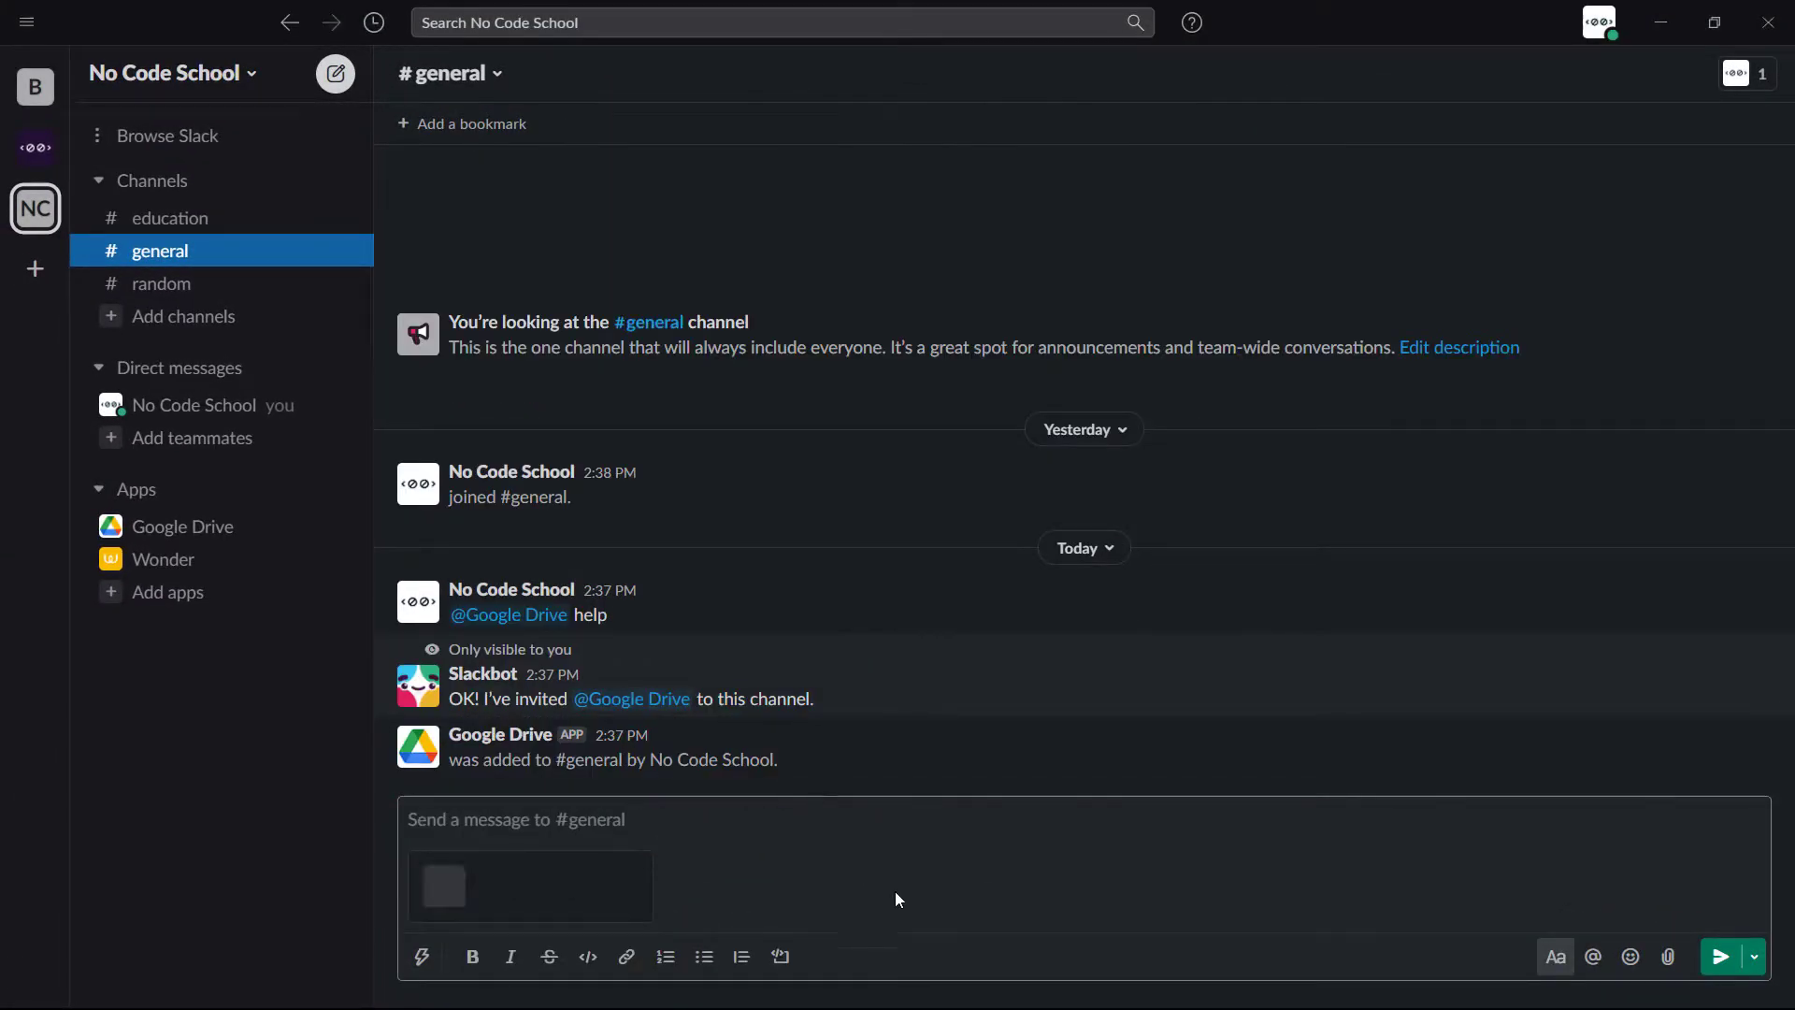
click(1720, 956)
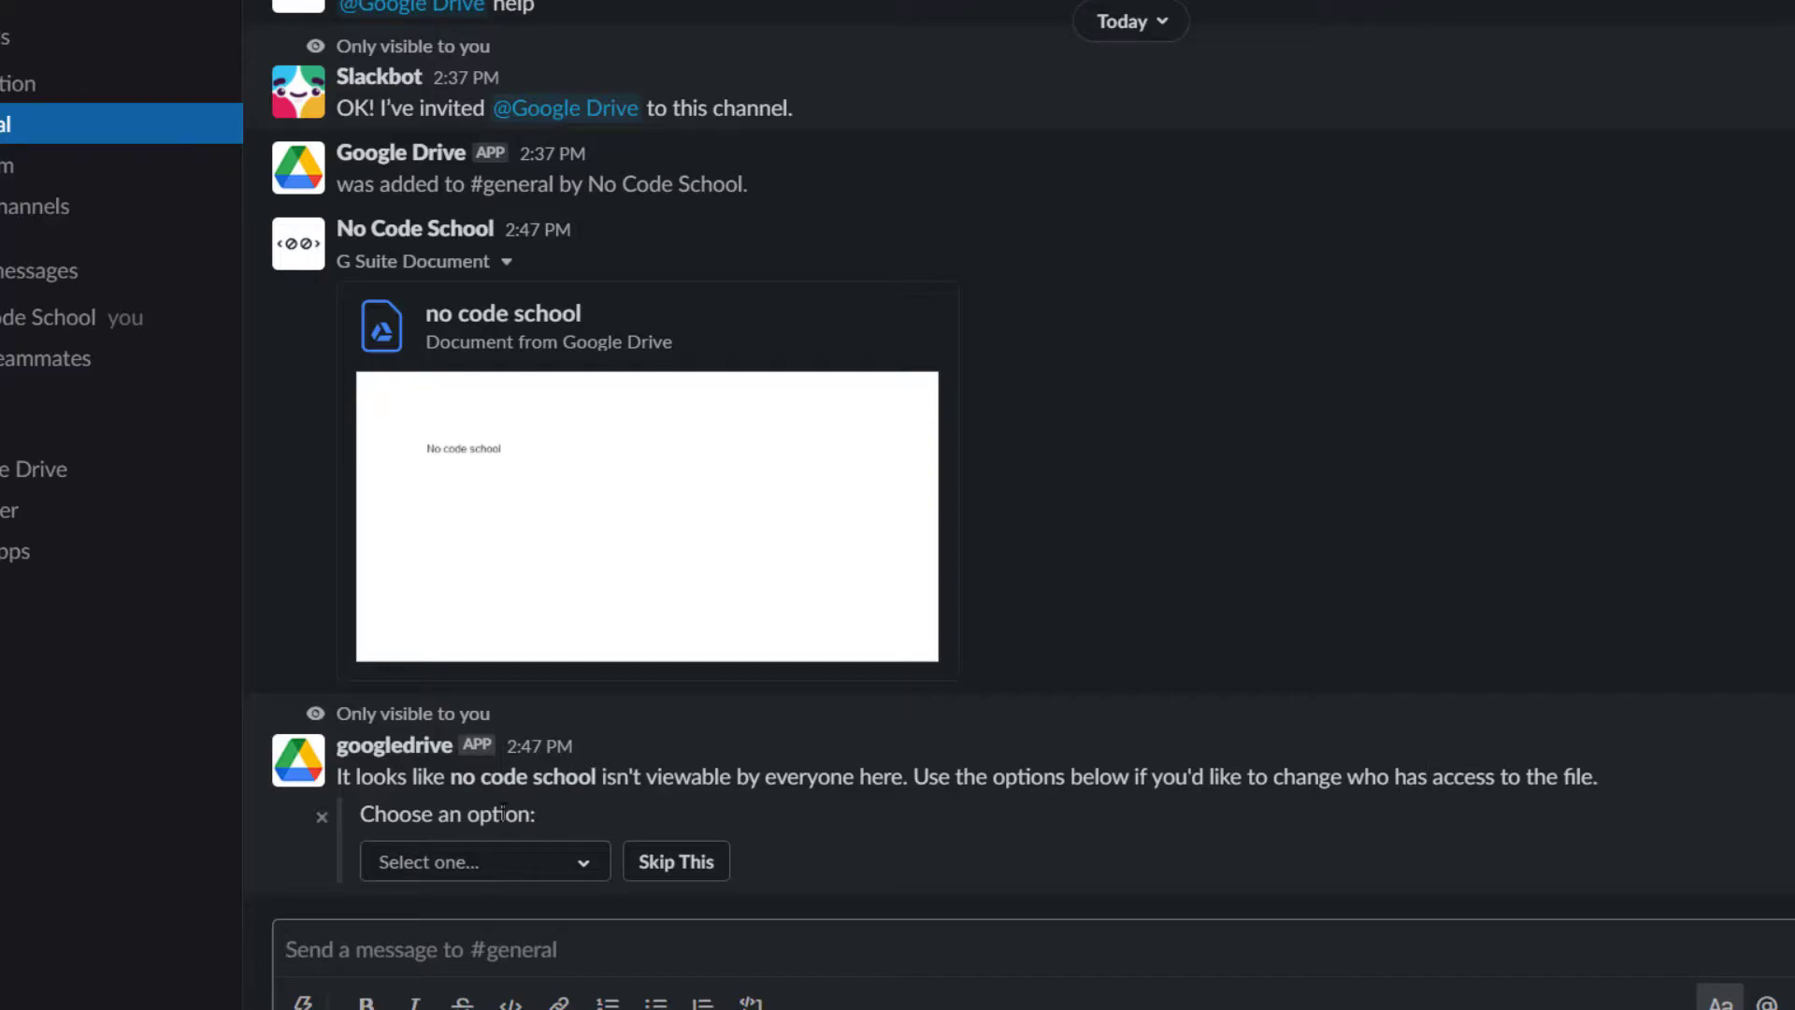
click(585, 869)
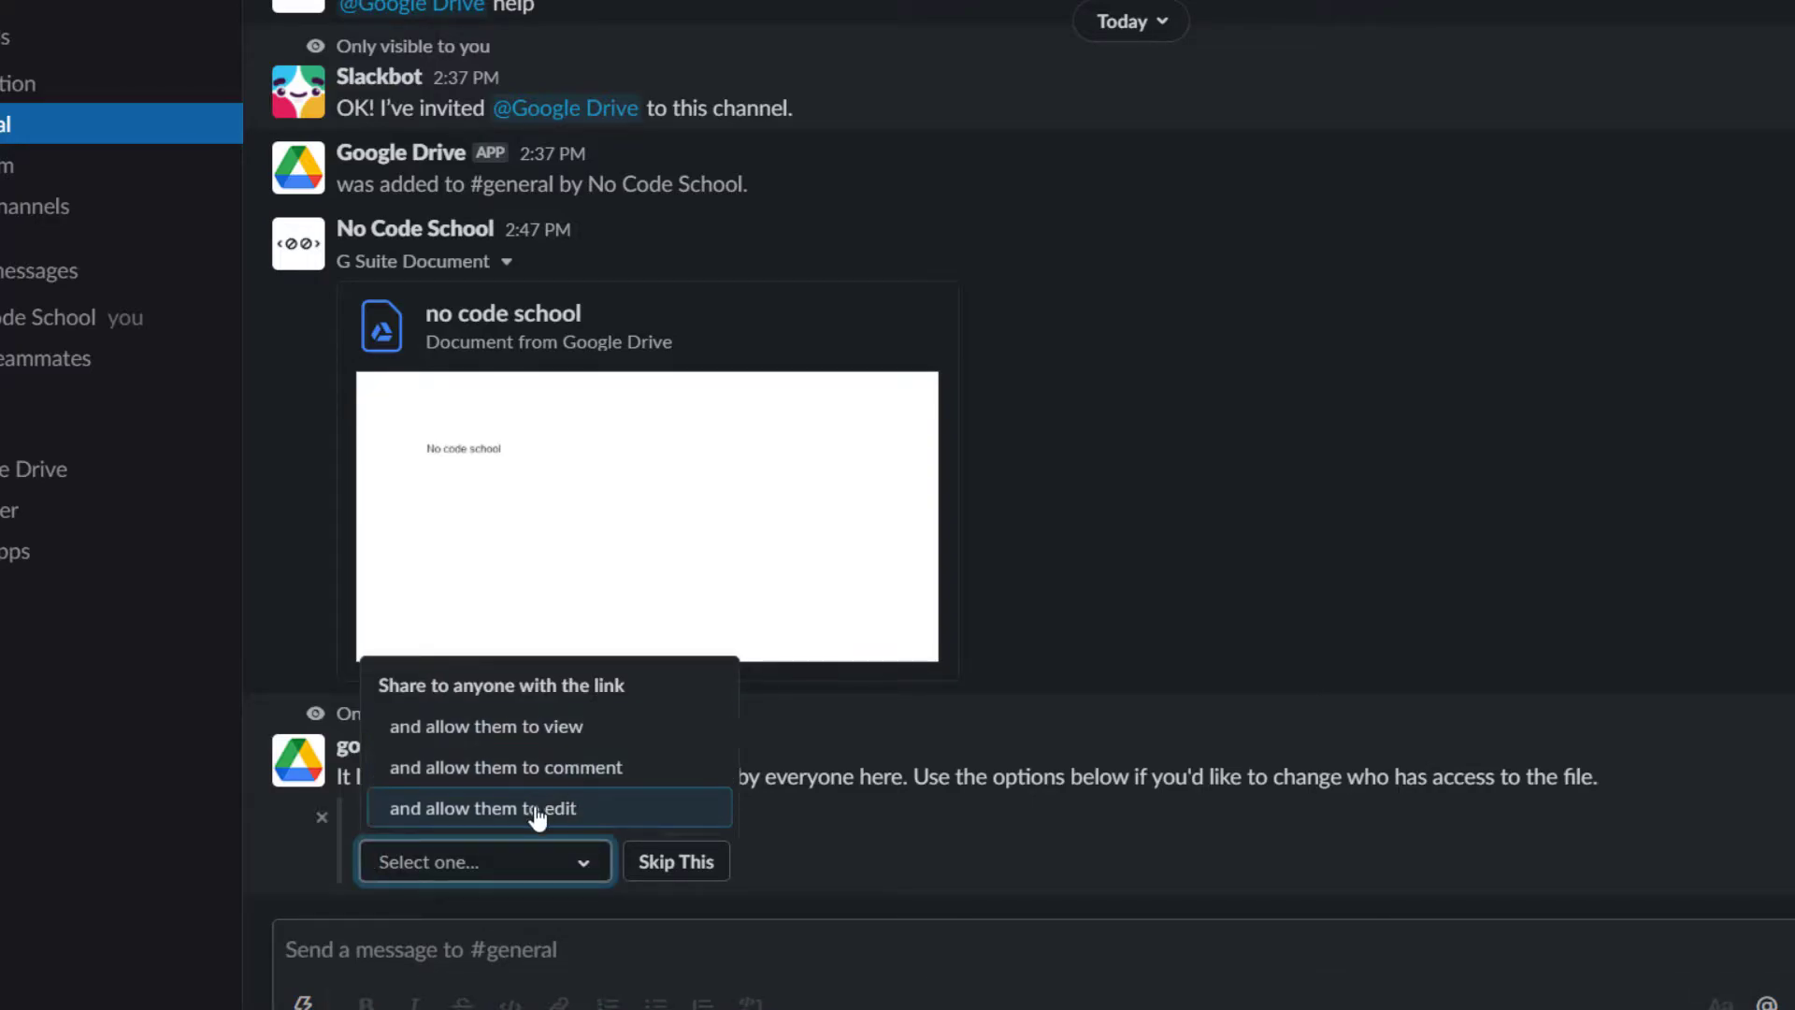
click(561, 732)
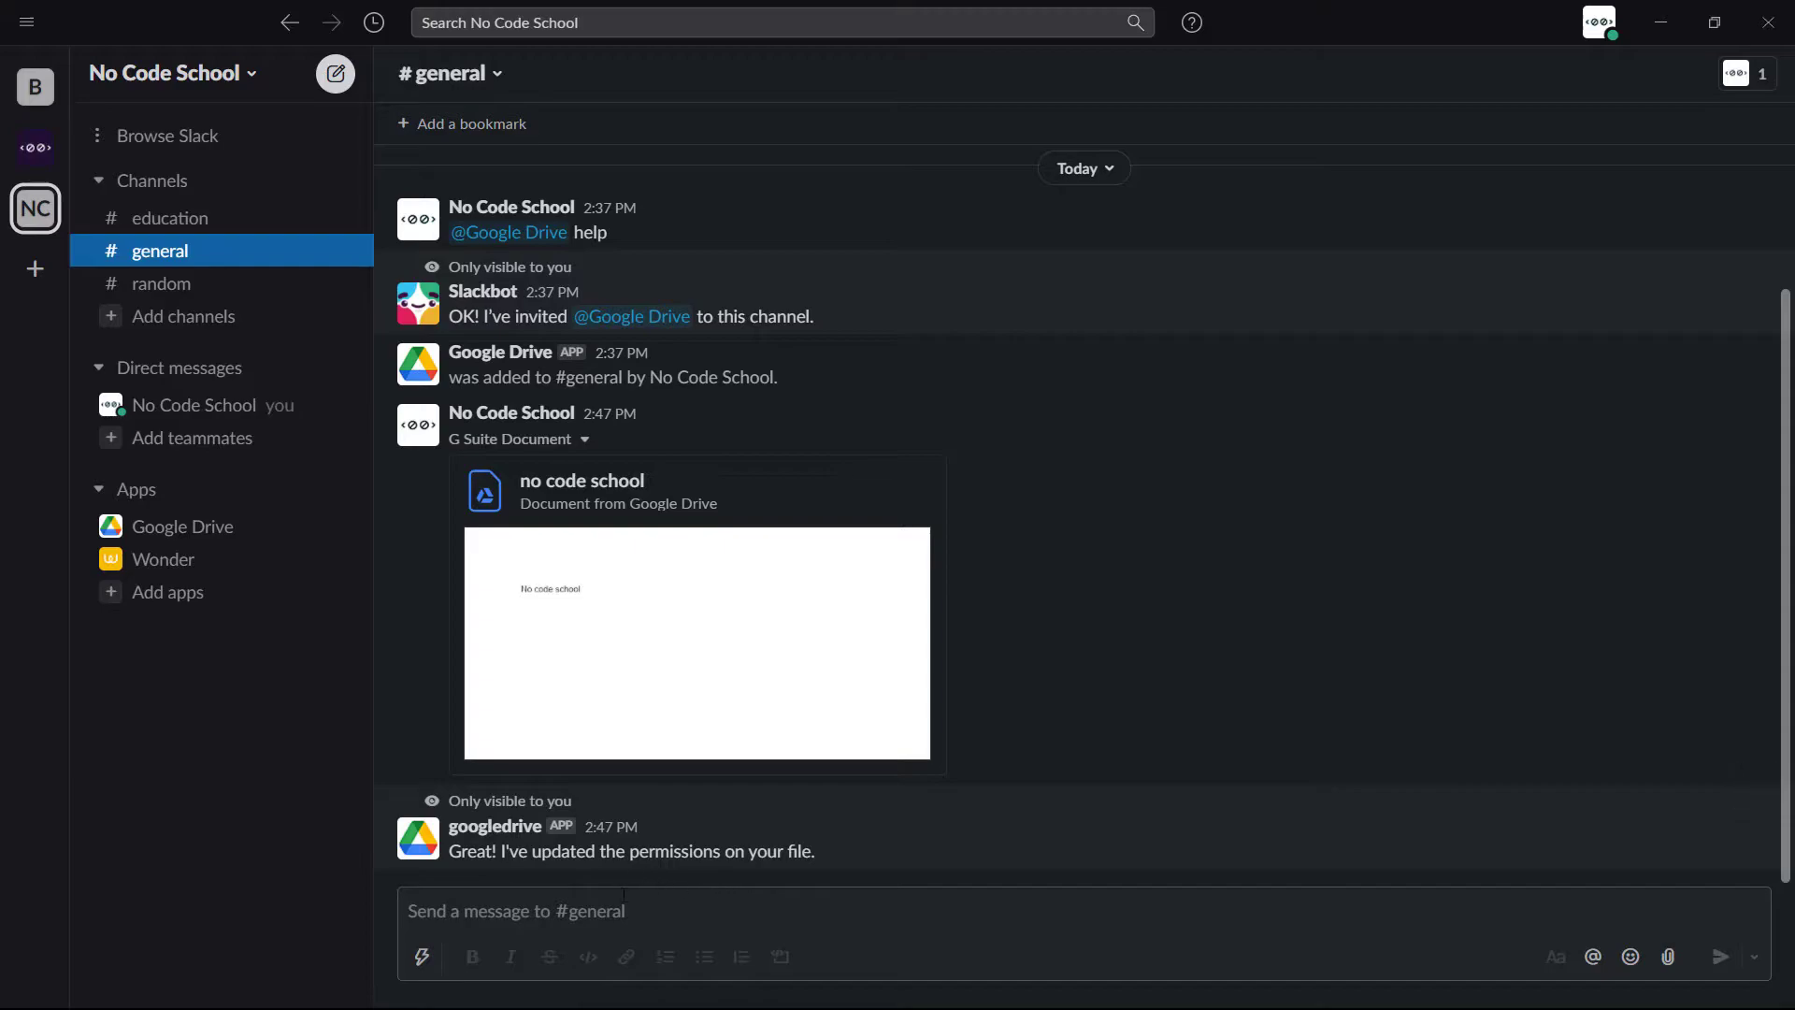
- Start a Zoom meeting titled 'important topics' with /zoom meeting
click(912, 498)
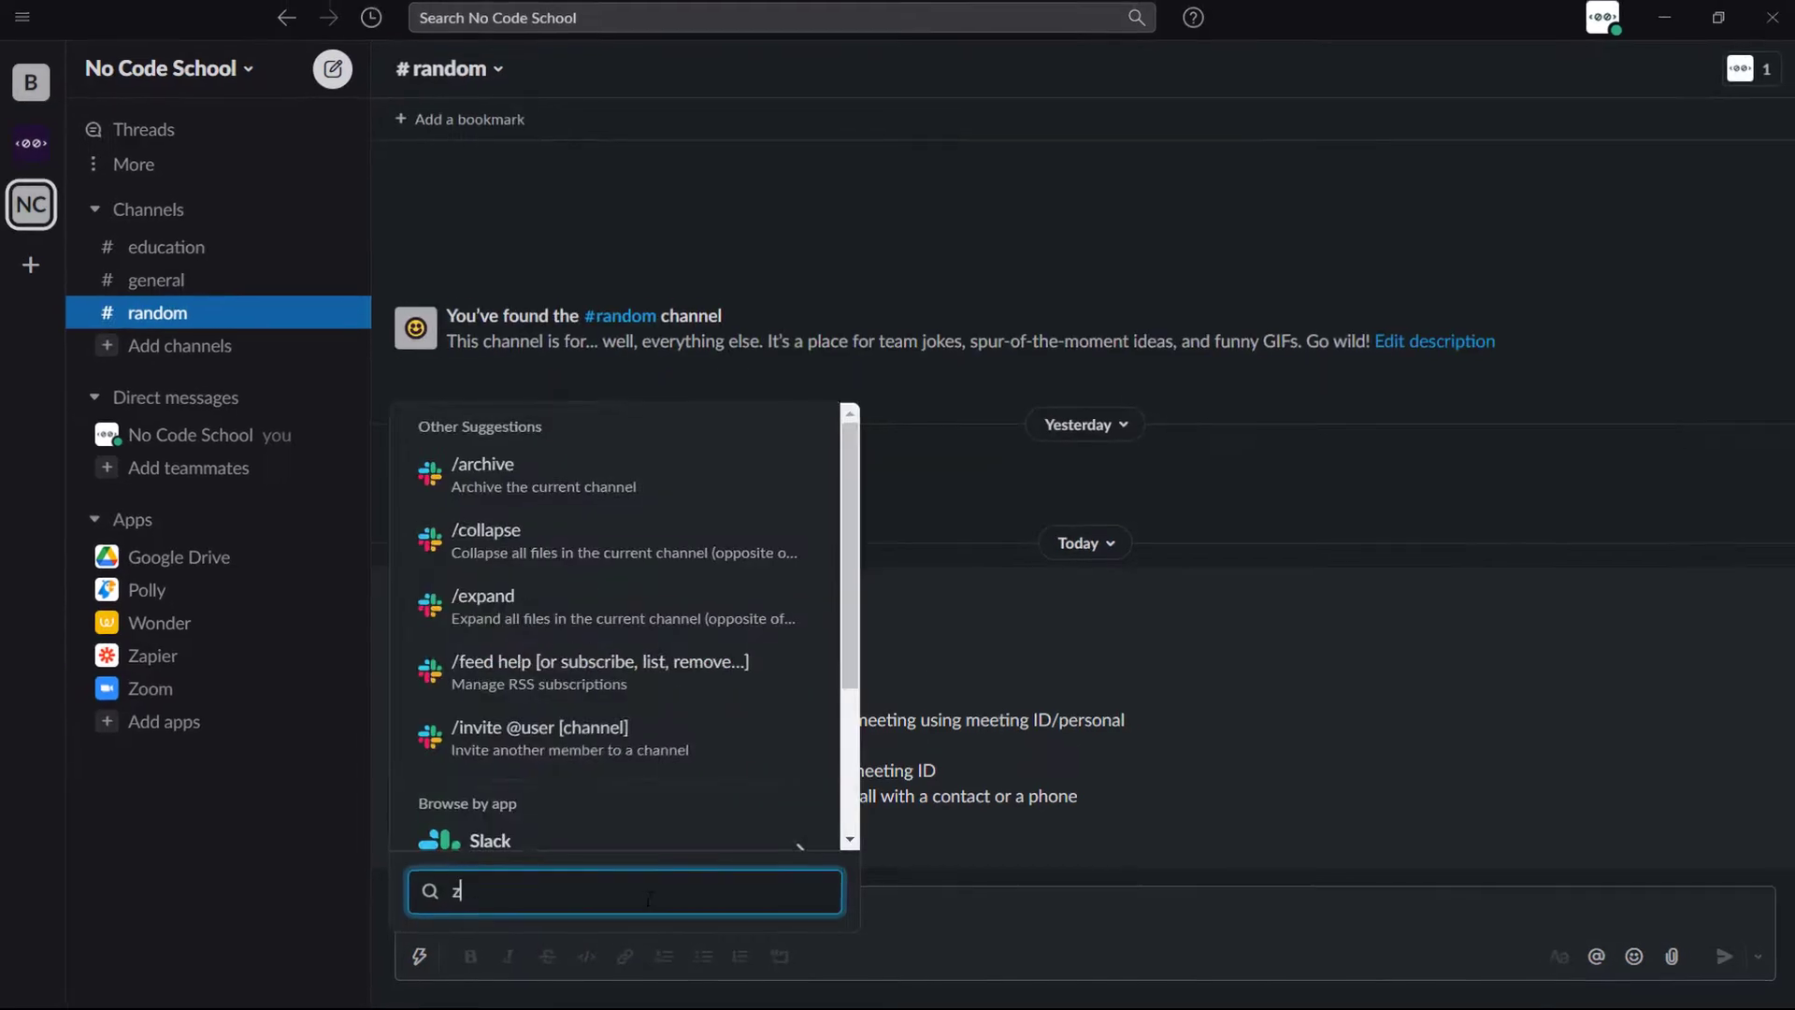
text(zoom)
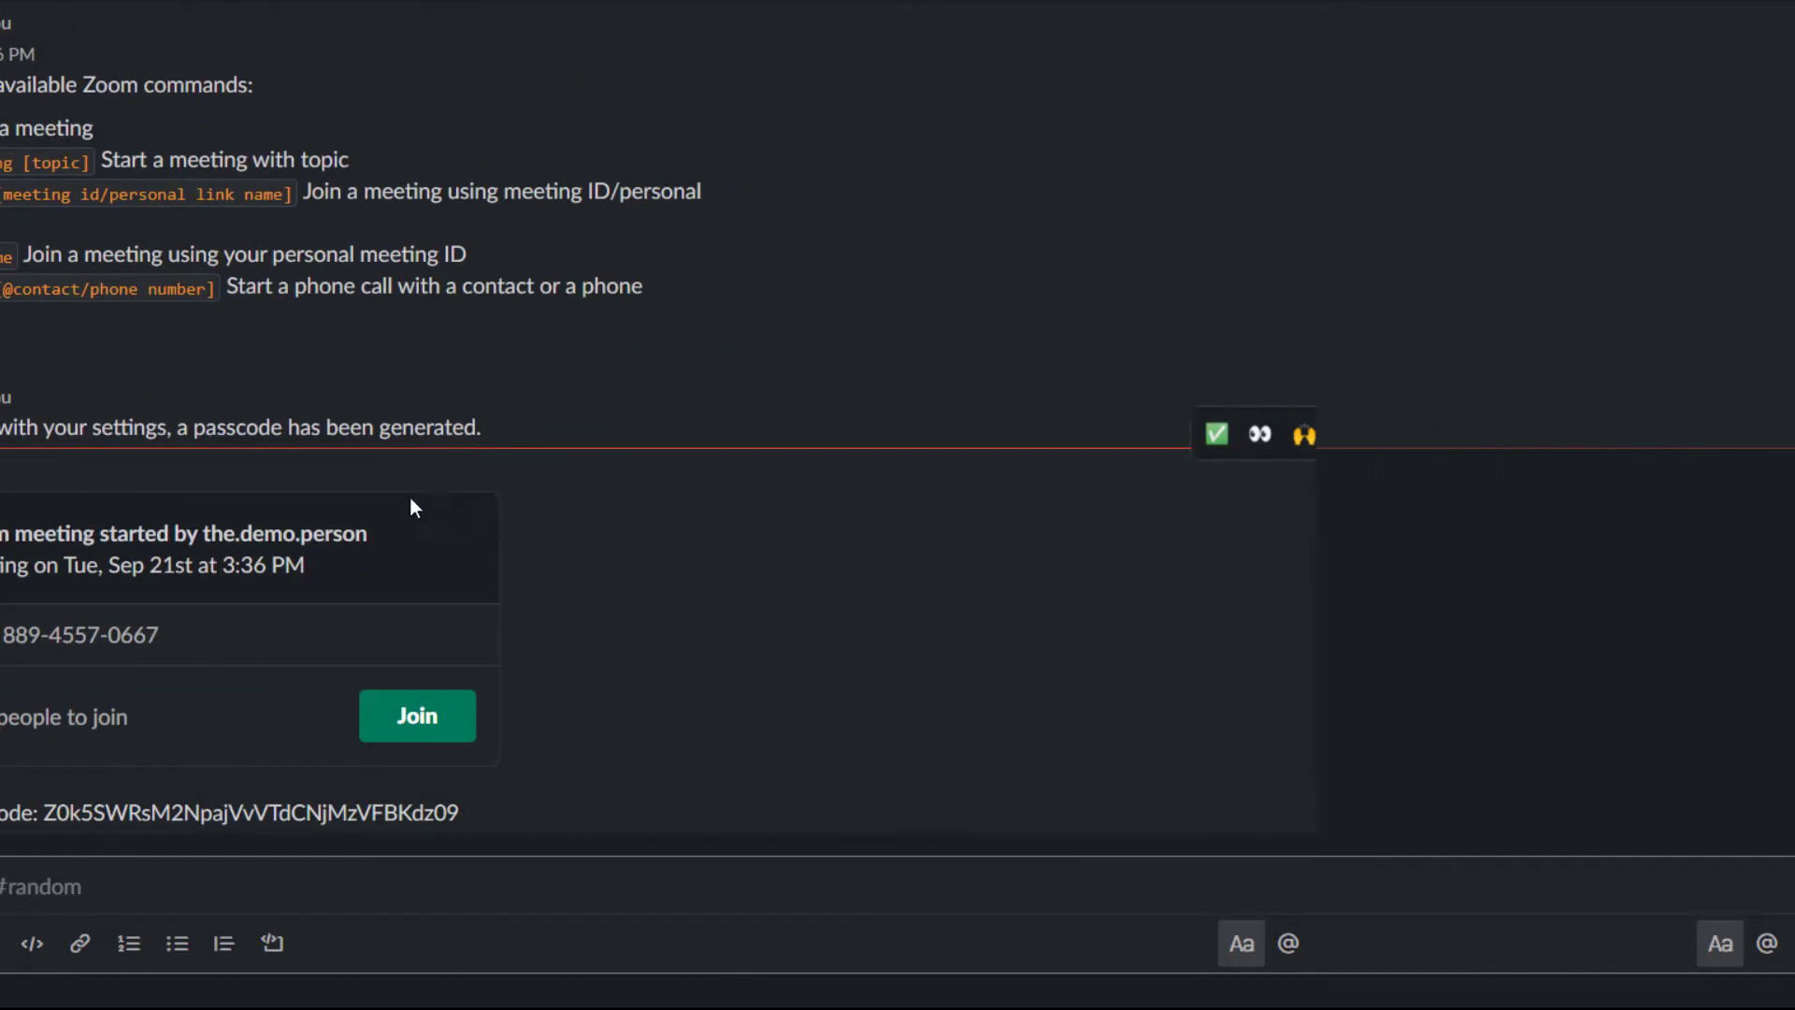
text(/zoom )
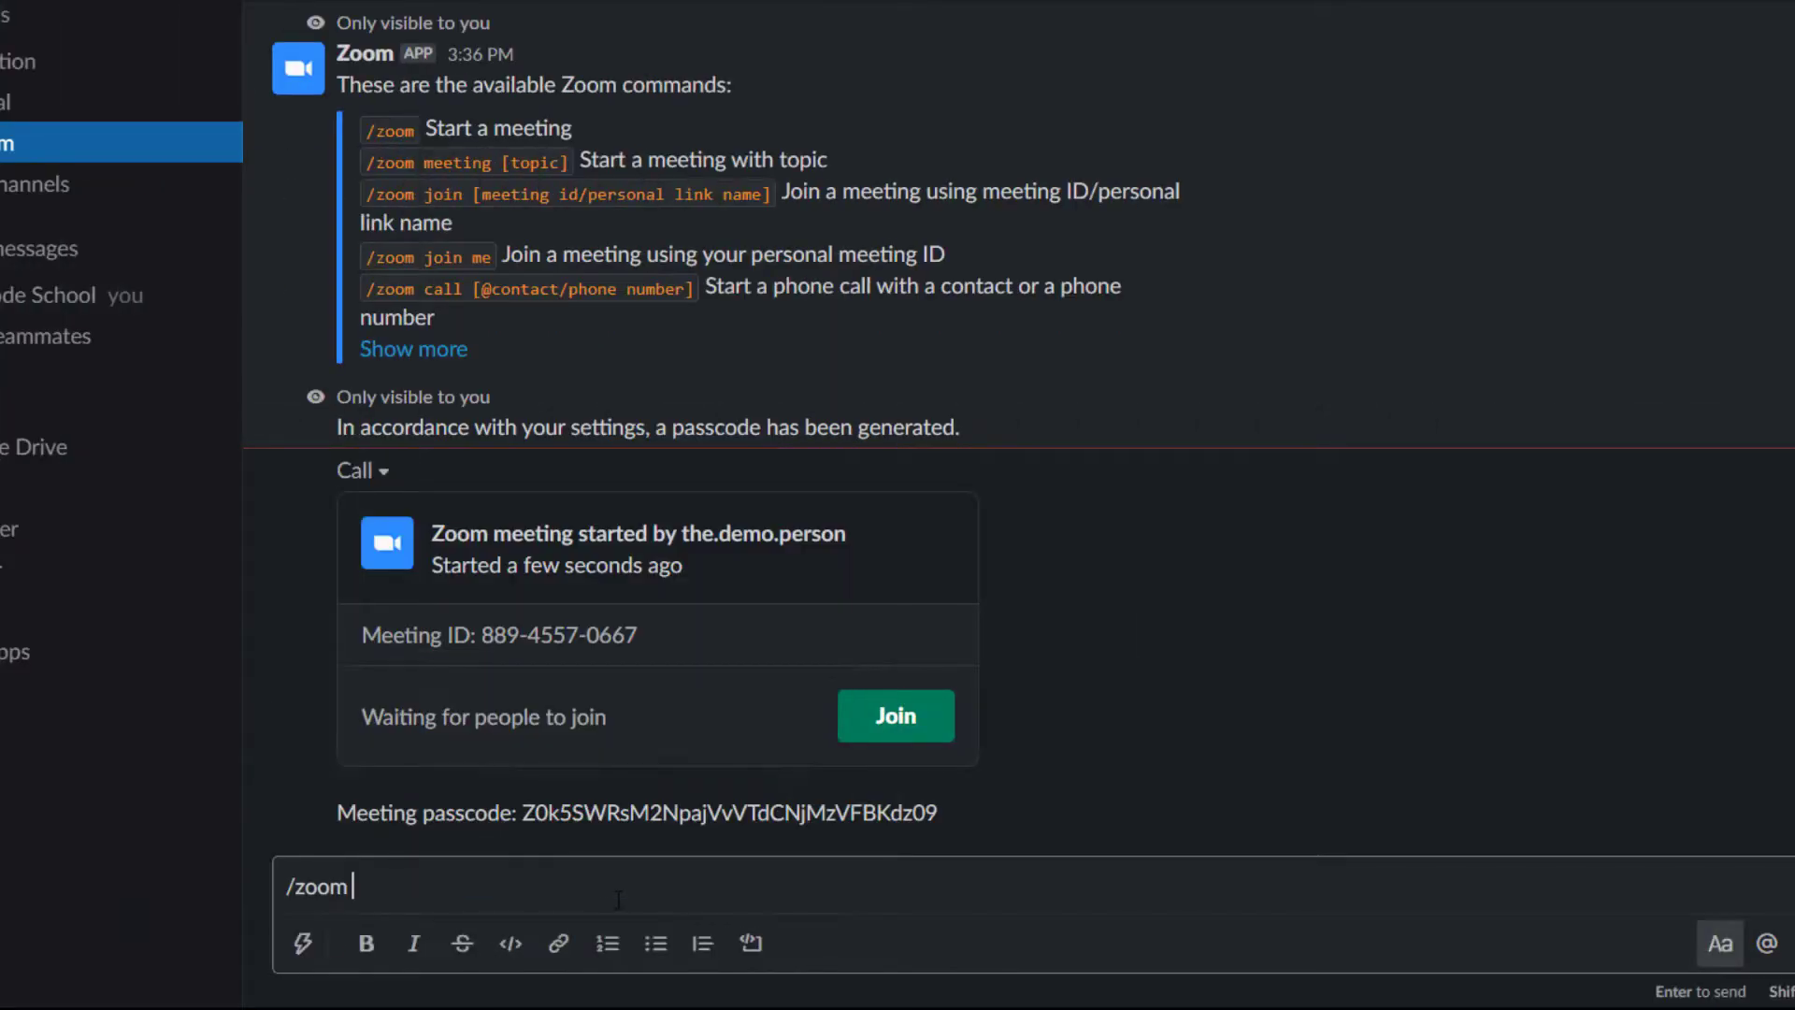
text(meeting important topics)
key(Return)
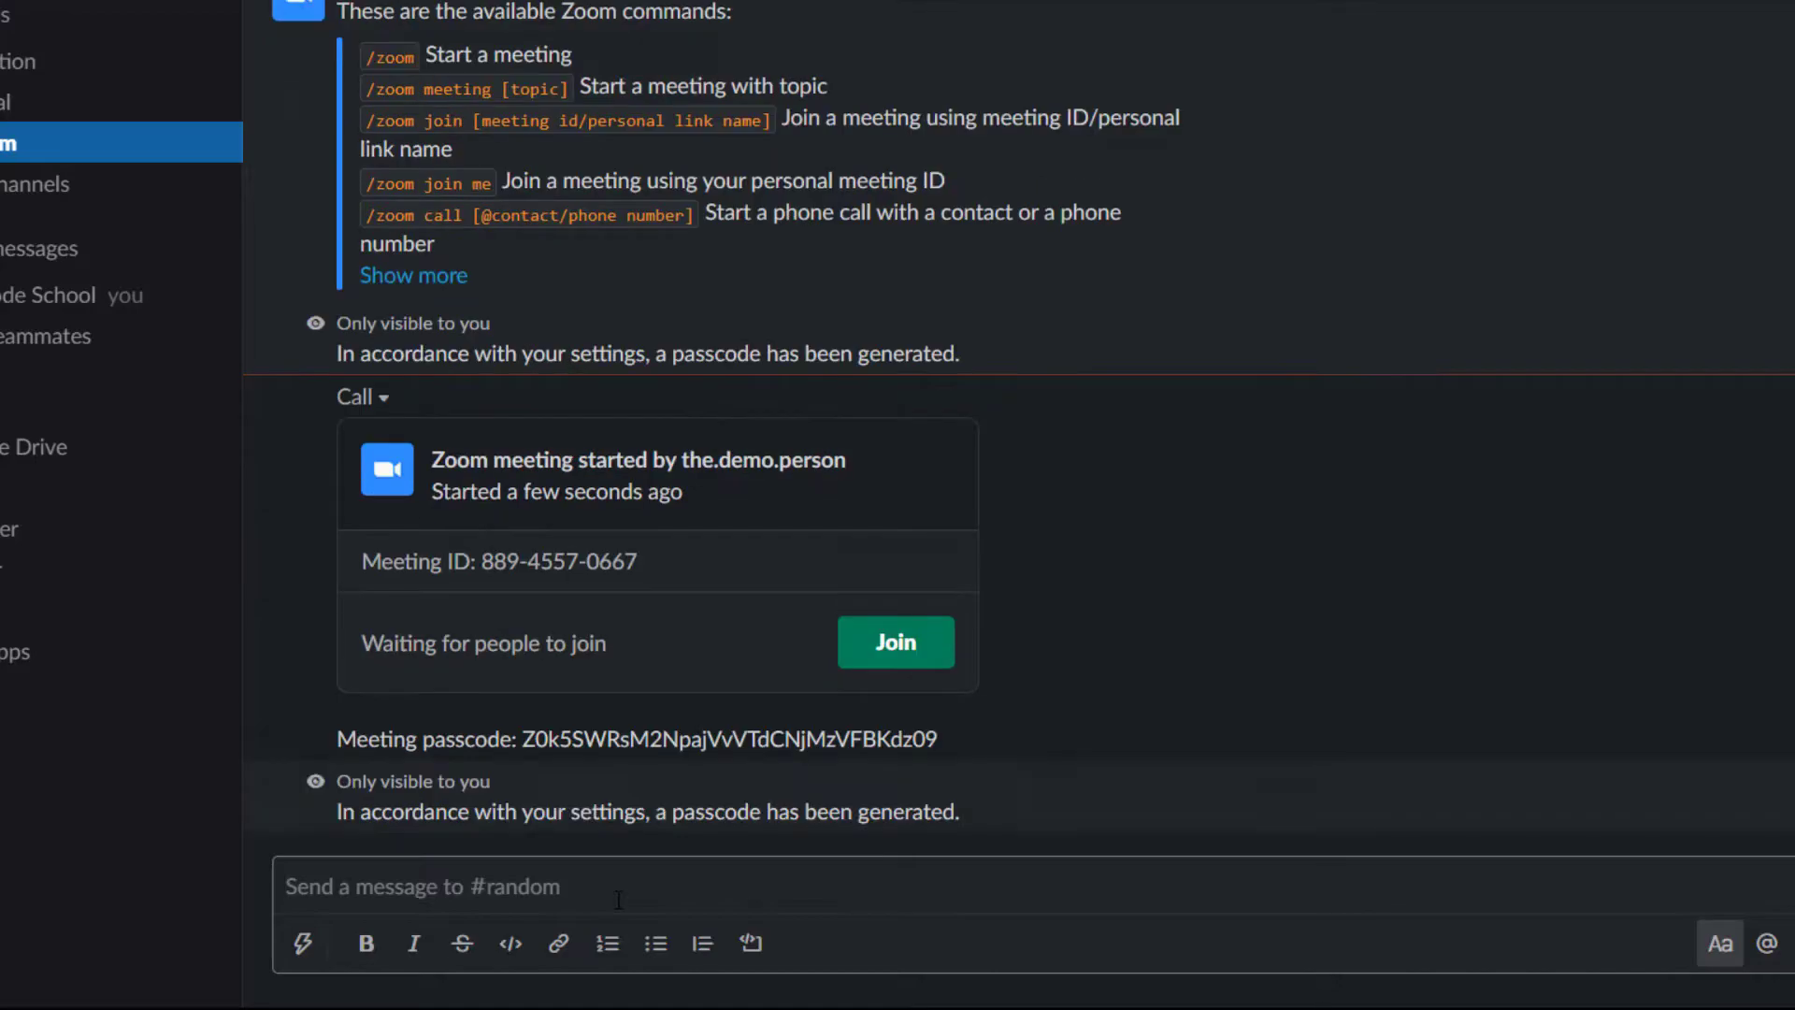
text(/zo)
key(Return)
text(joi)
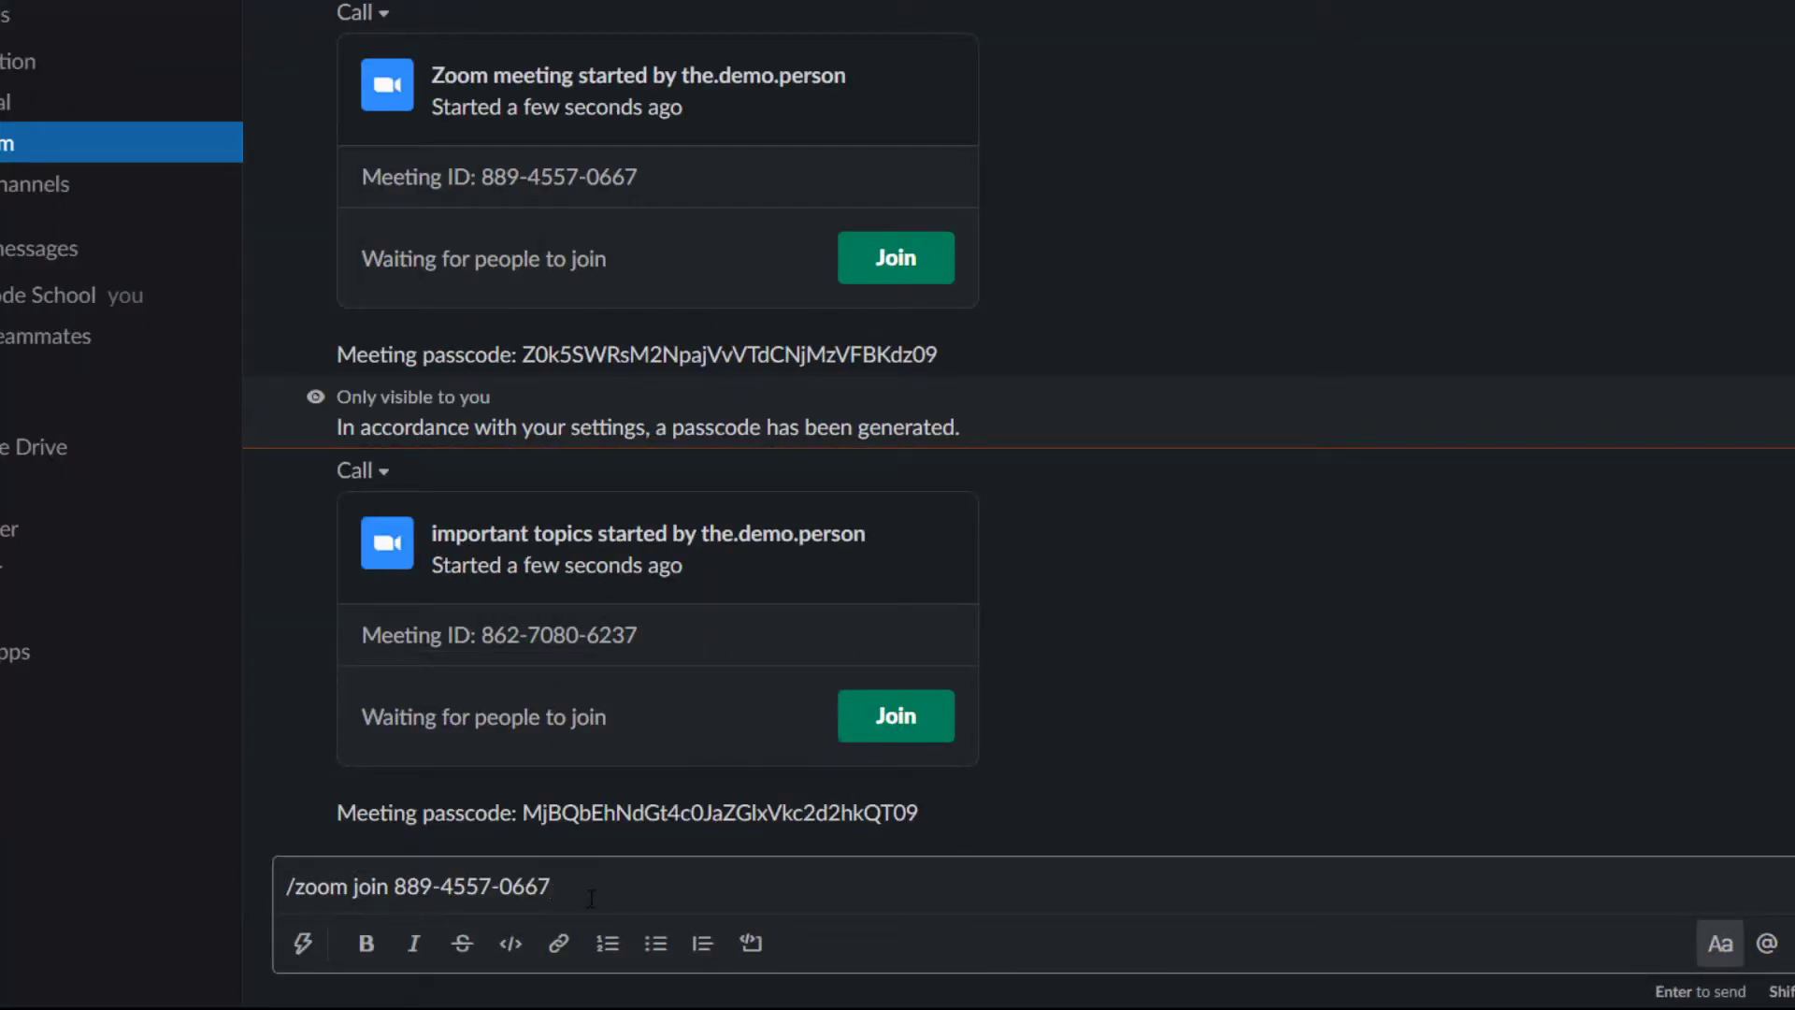
text(n 889-4557-0667)
key(Return)
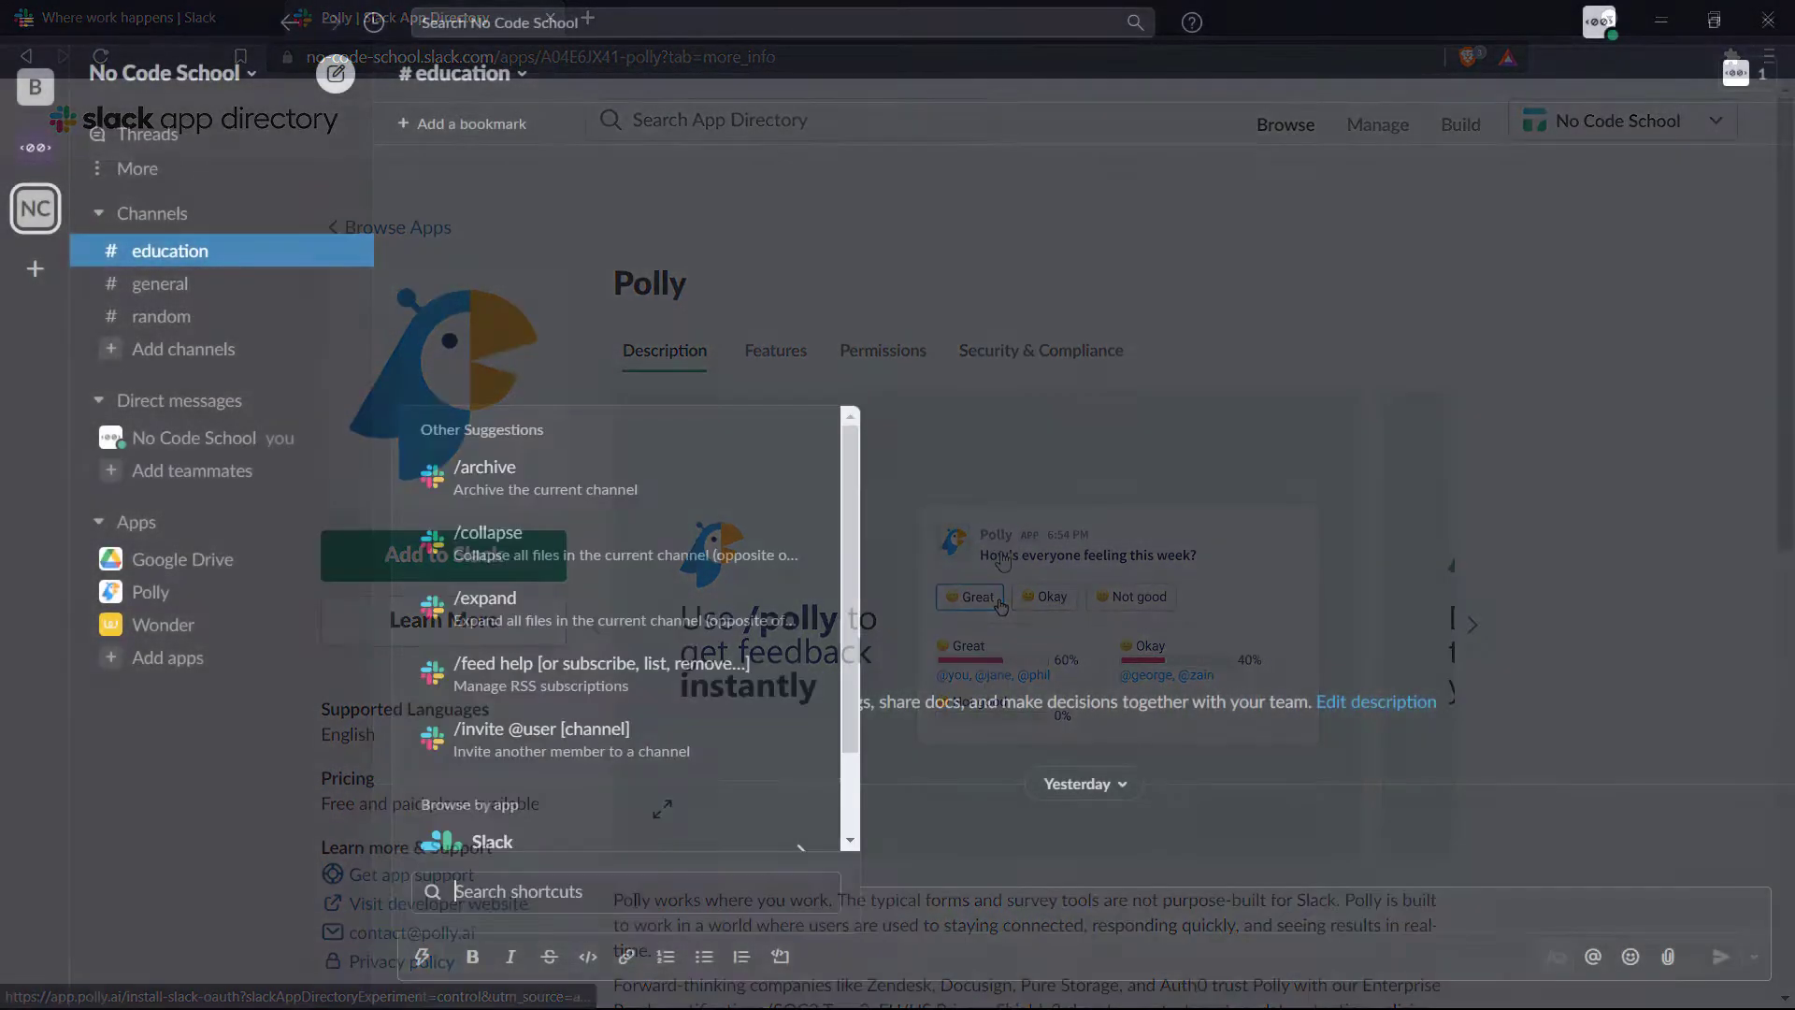
- Start a Polly poll asking 'What time should we have lunch?'
text(polly)
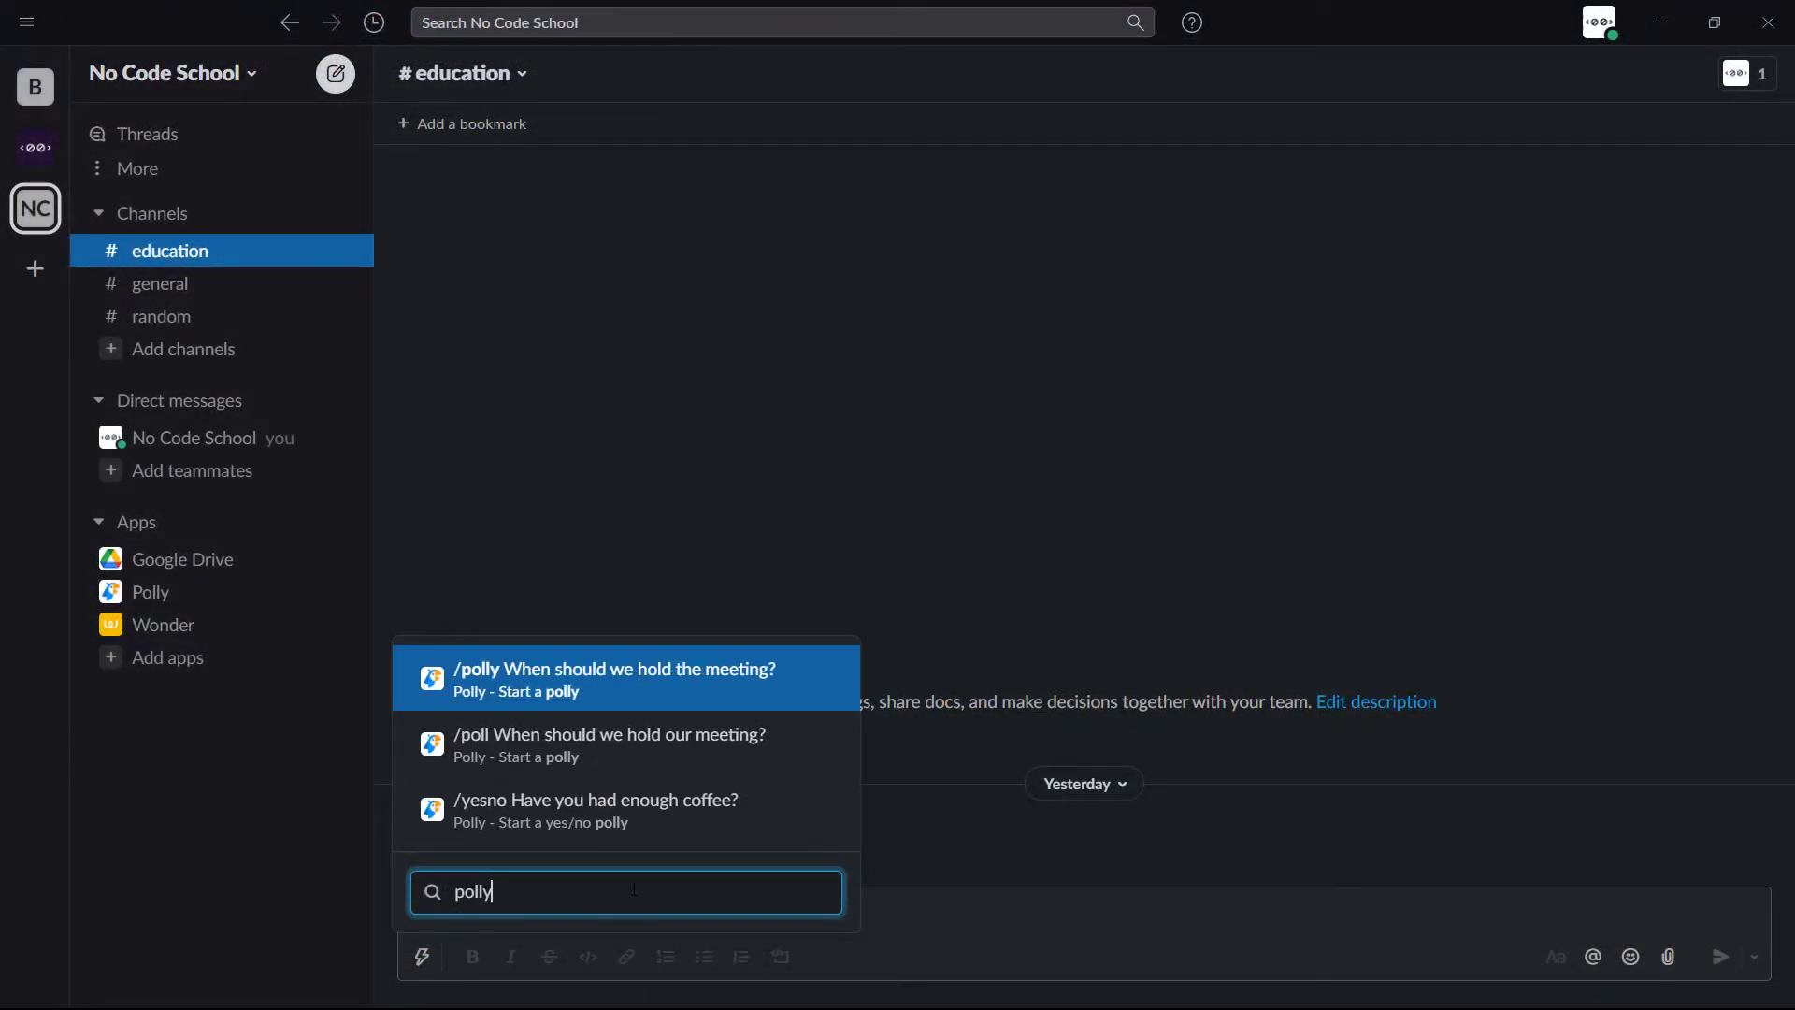
key(Return)
text(Wha)
text(t time should we have lunch)
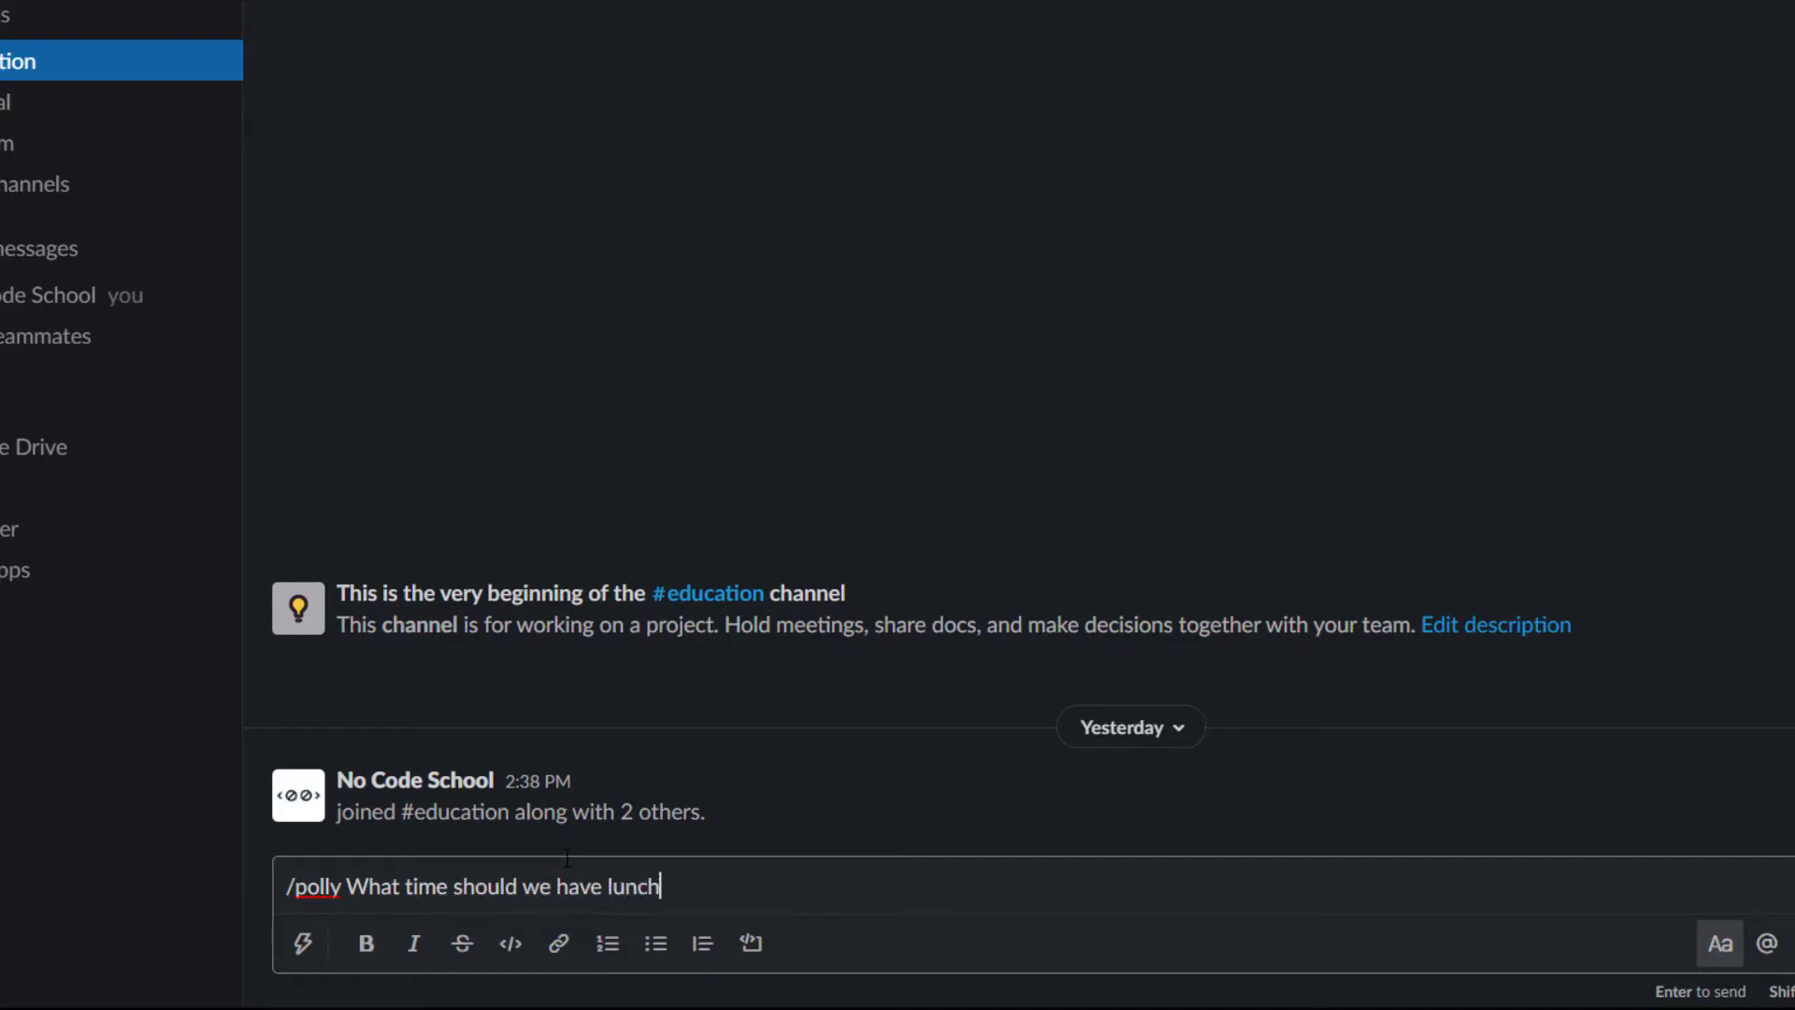
key(Return)
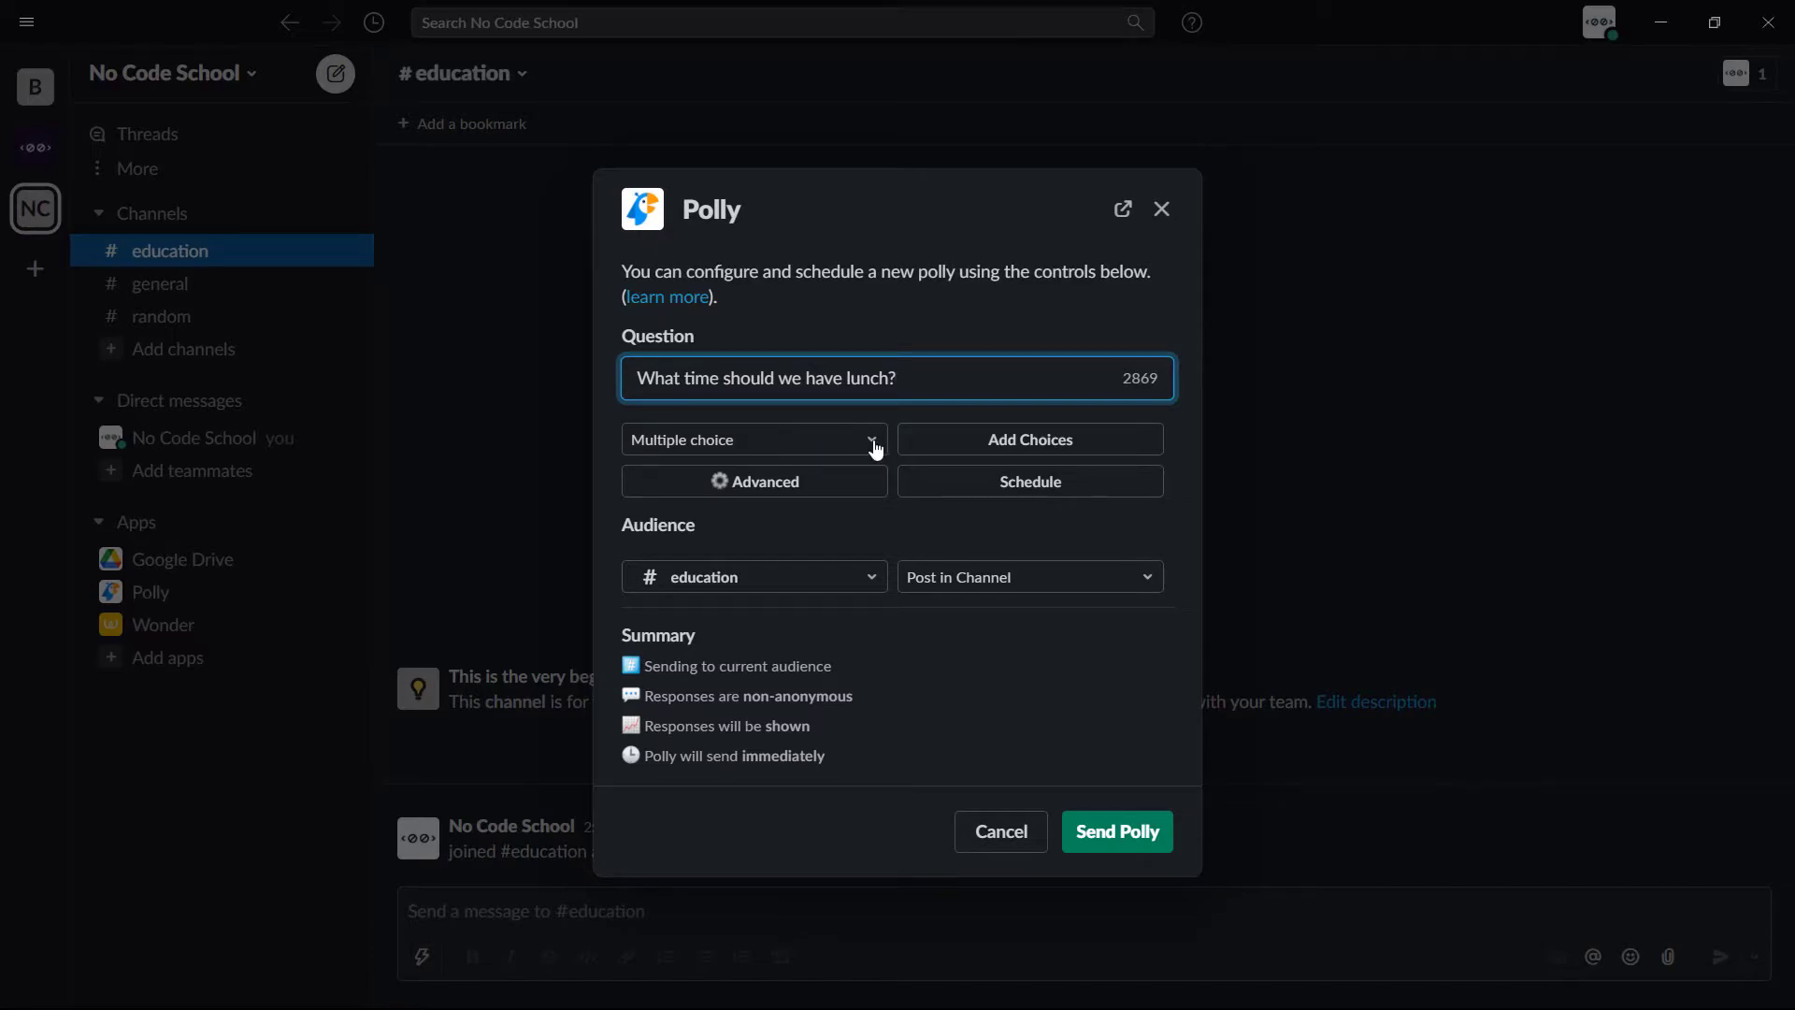
- Keep Multiple choice, add answer choices 12:00 and 12:30, and send the poll
click(871, 441)
click(874, 447)
click(962, 438)
text(12:00)
key(Tab)
text(12:30)
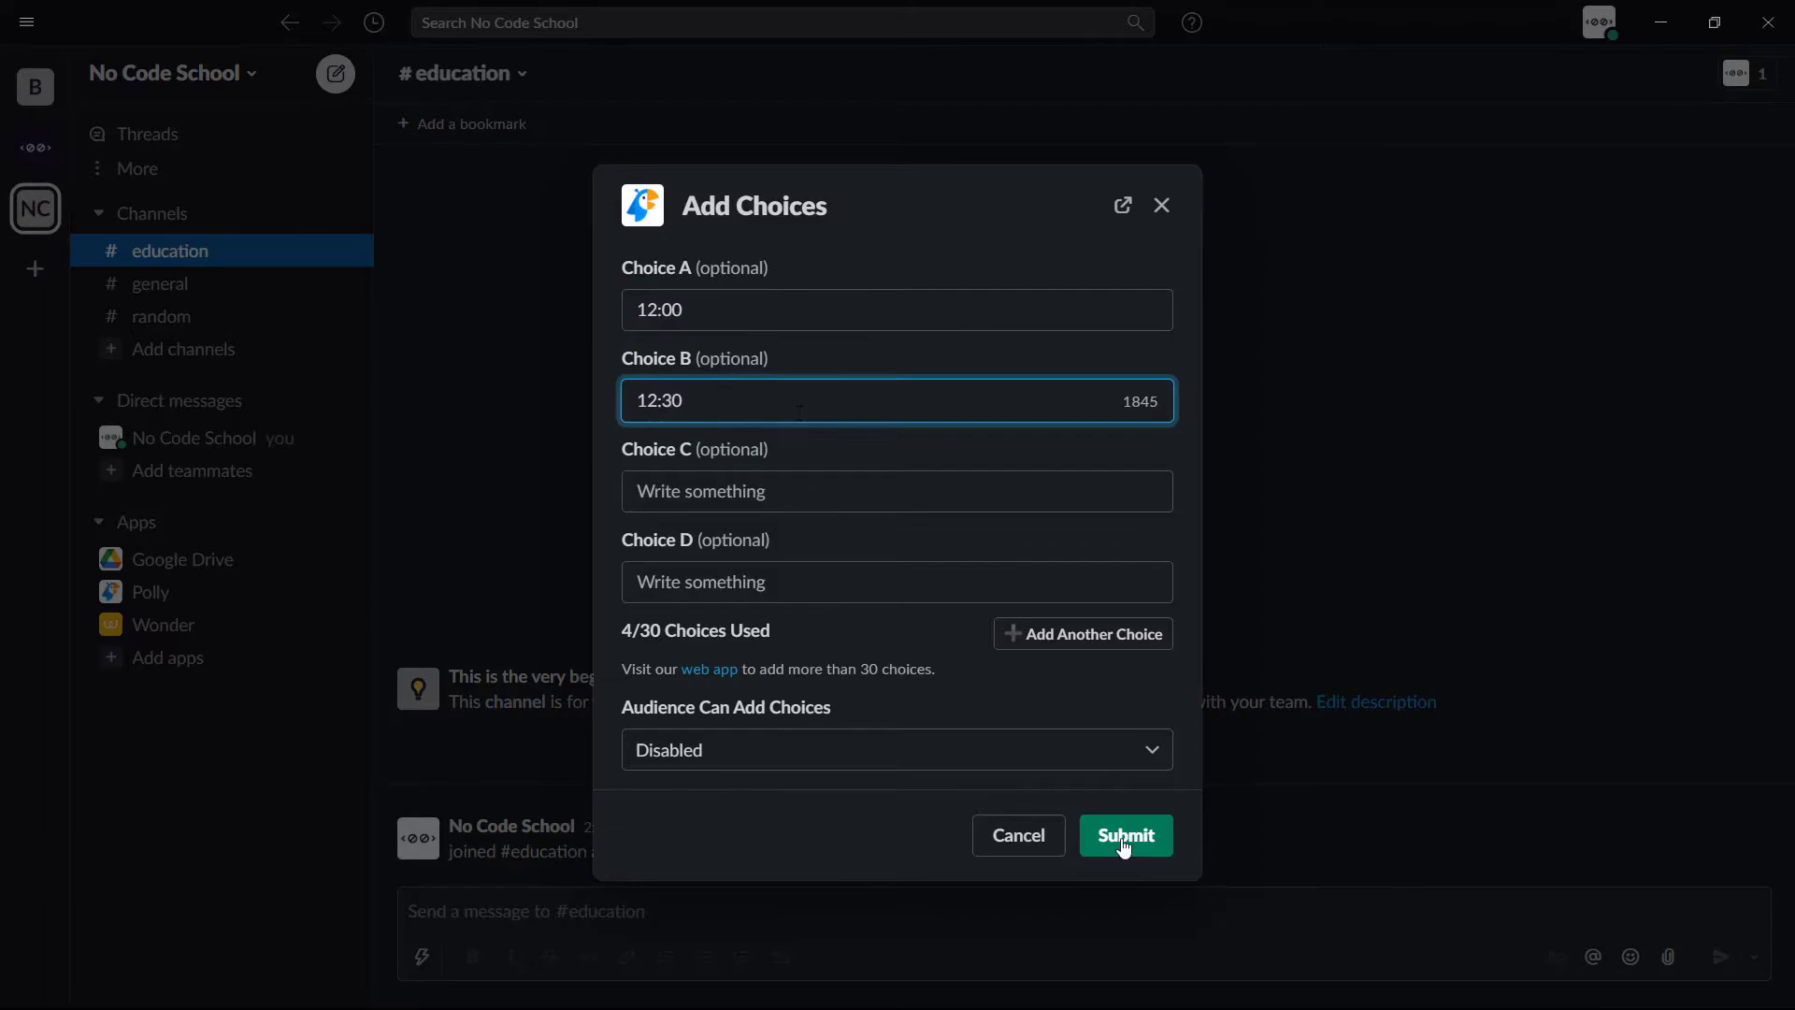
key(Return)
click(1110, 869)
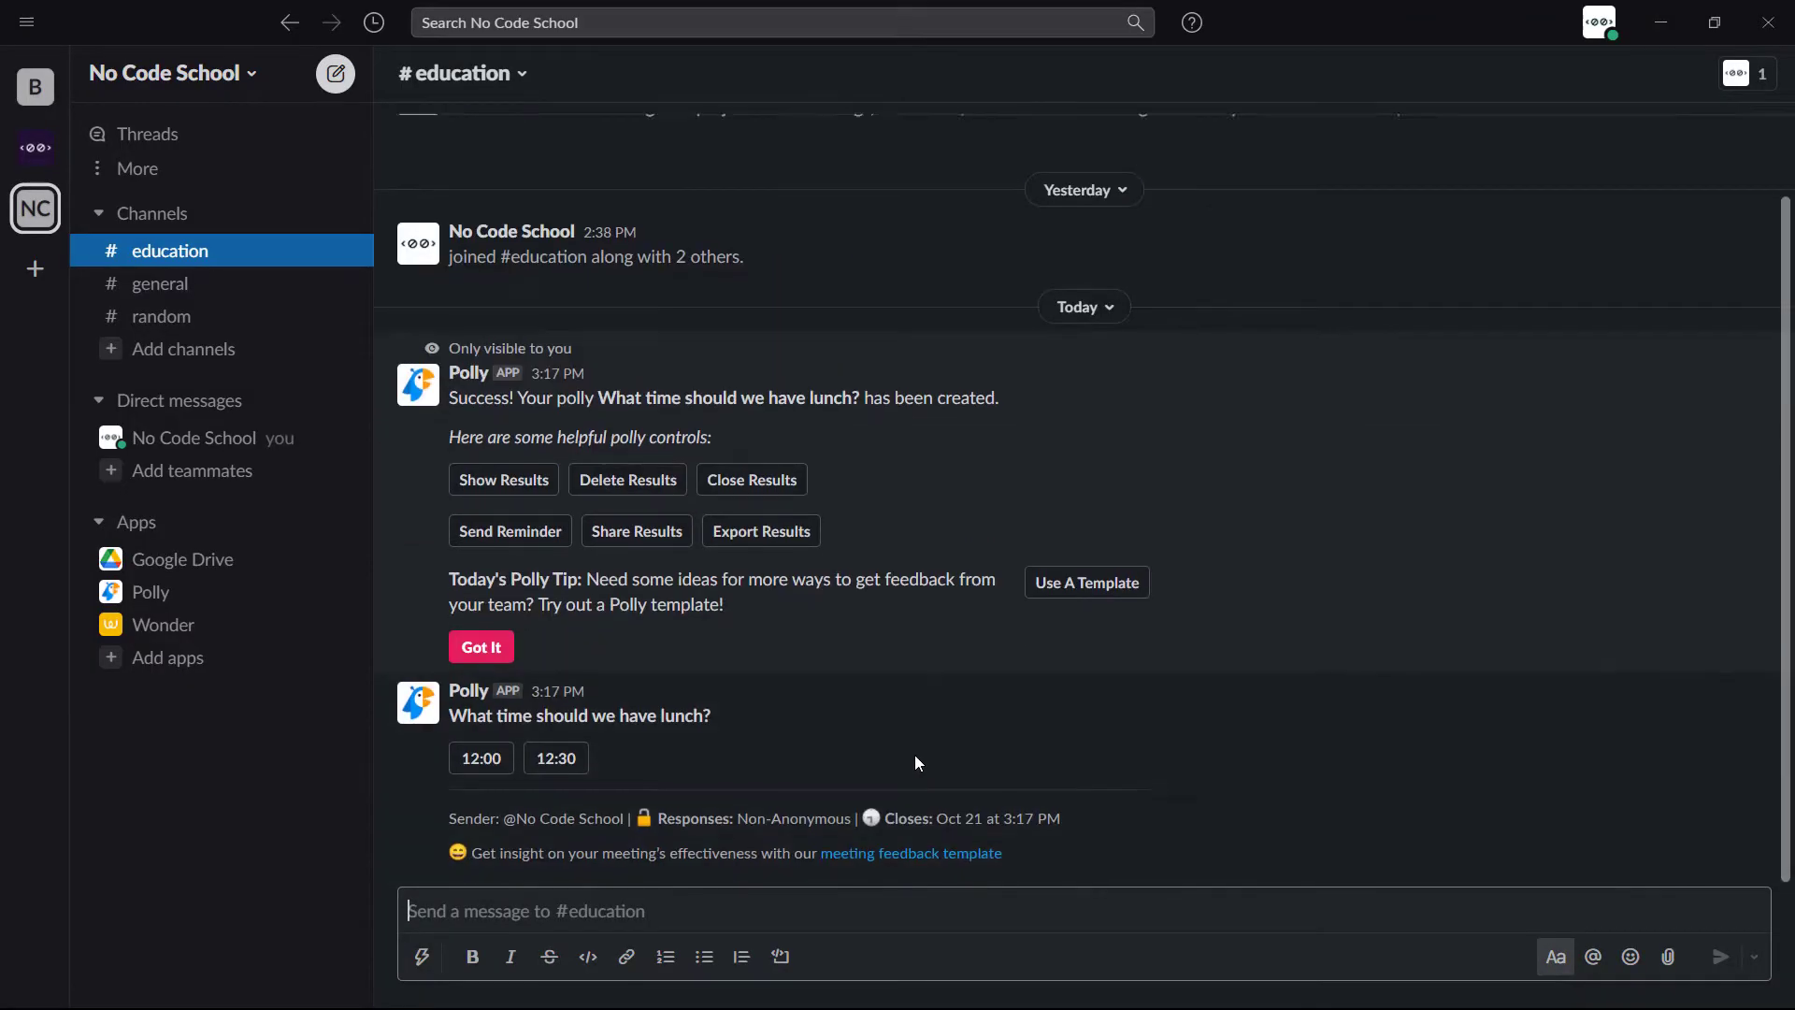
- Vote 12:30 in the lunch poll and view all its responses
click(547, 760)
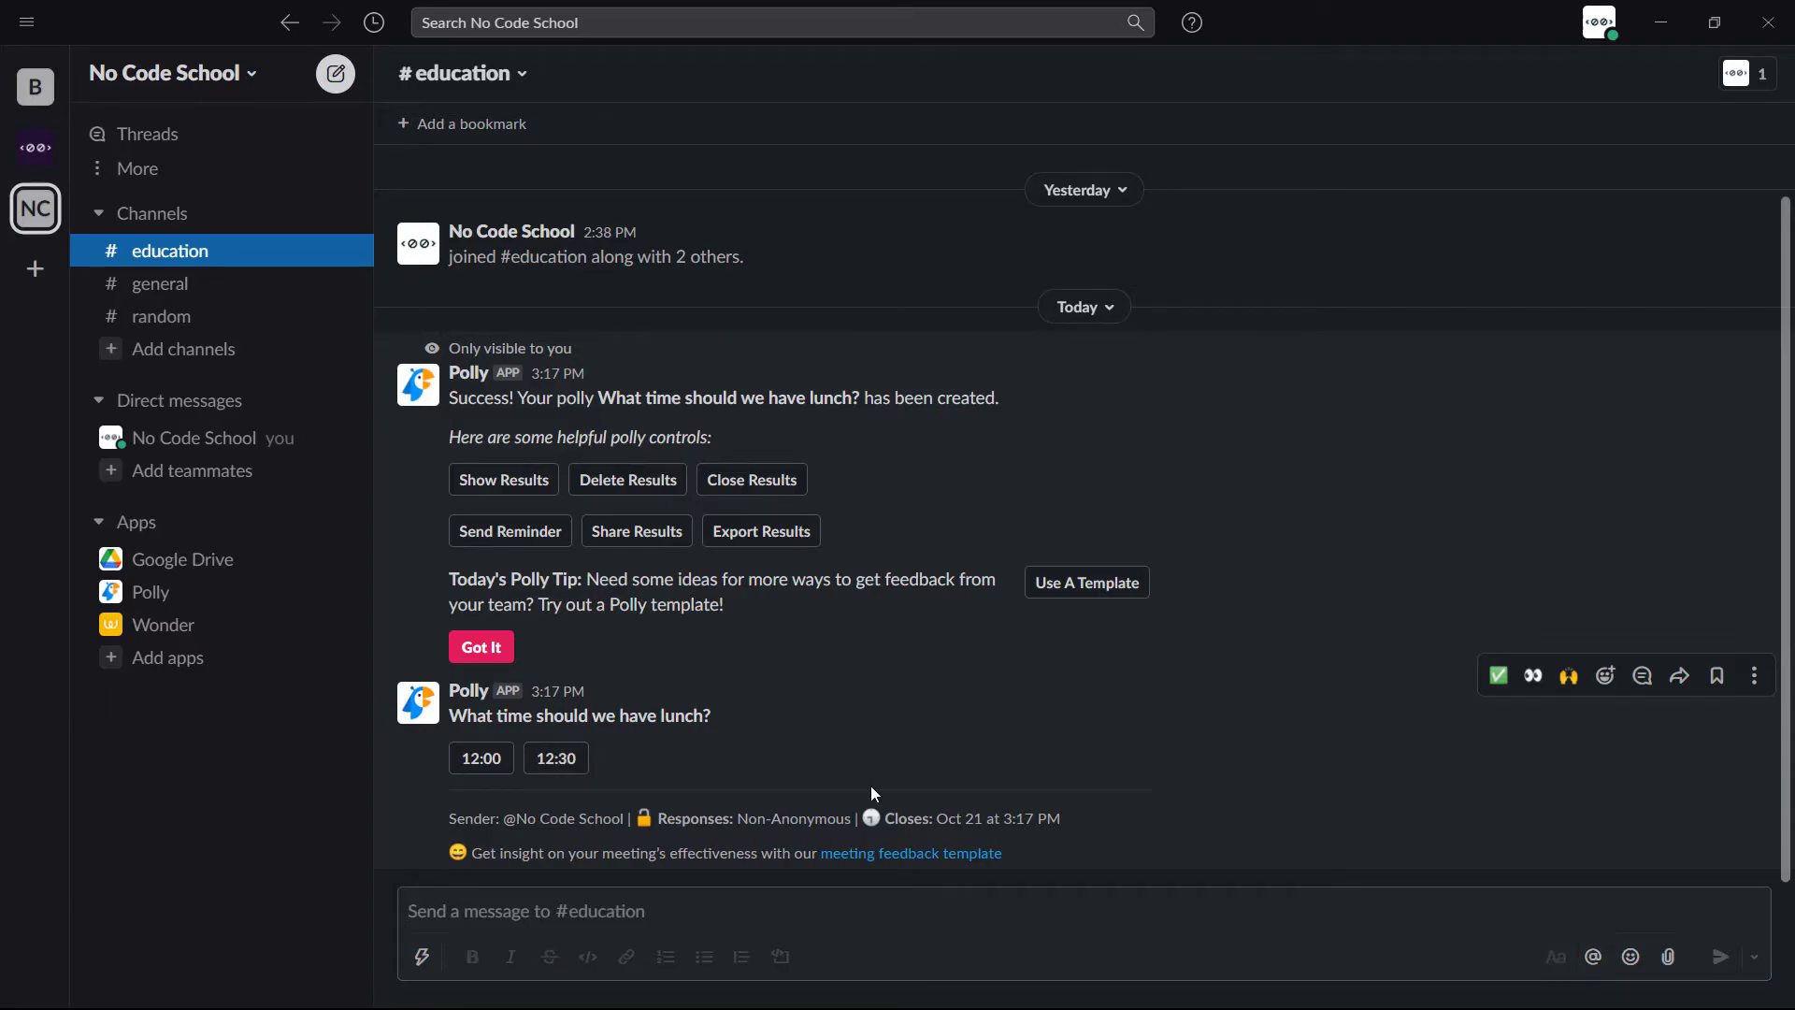
click(696, 486)
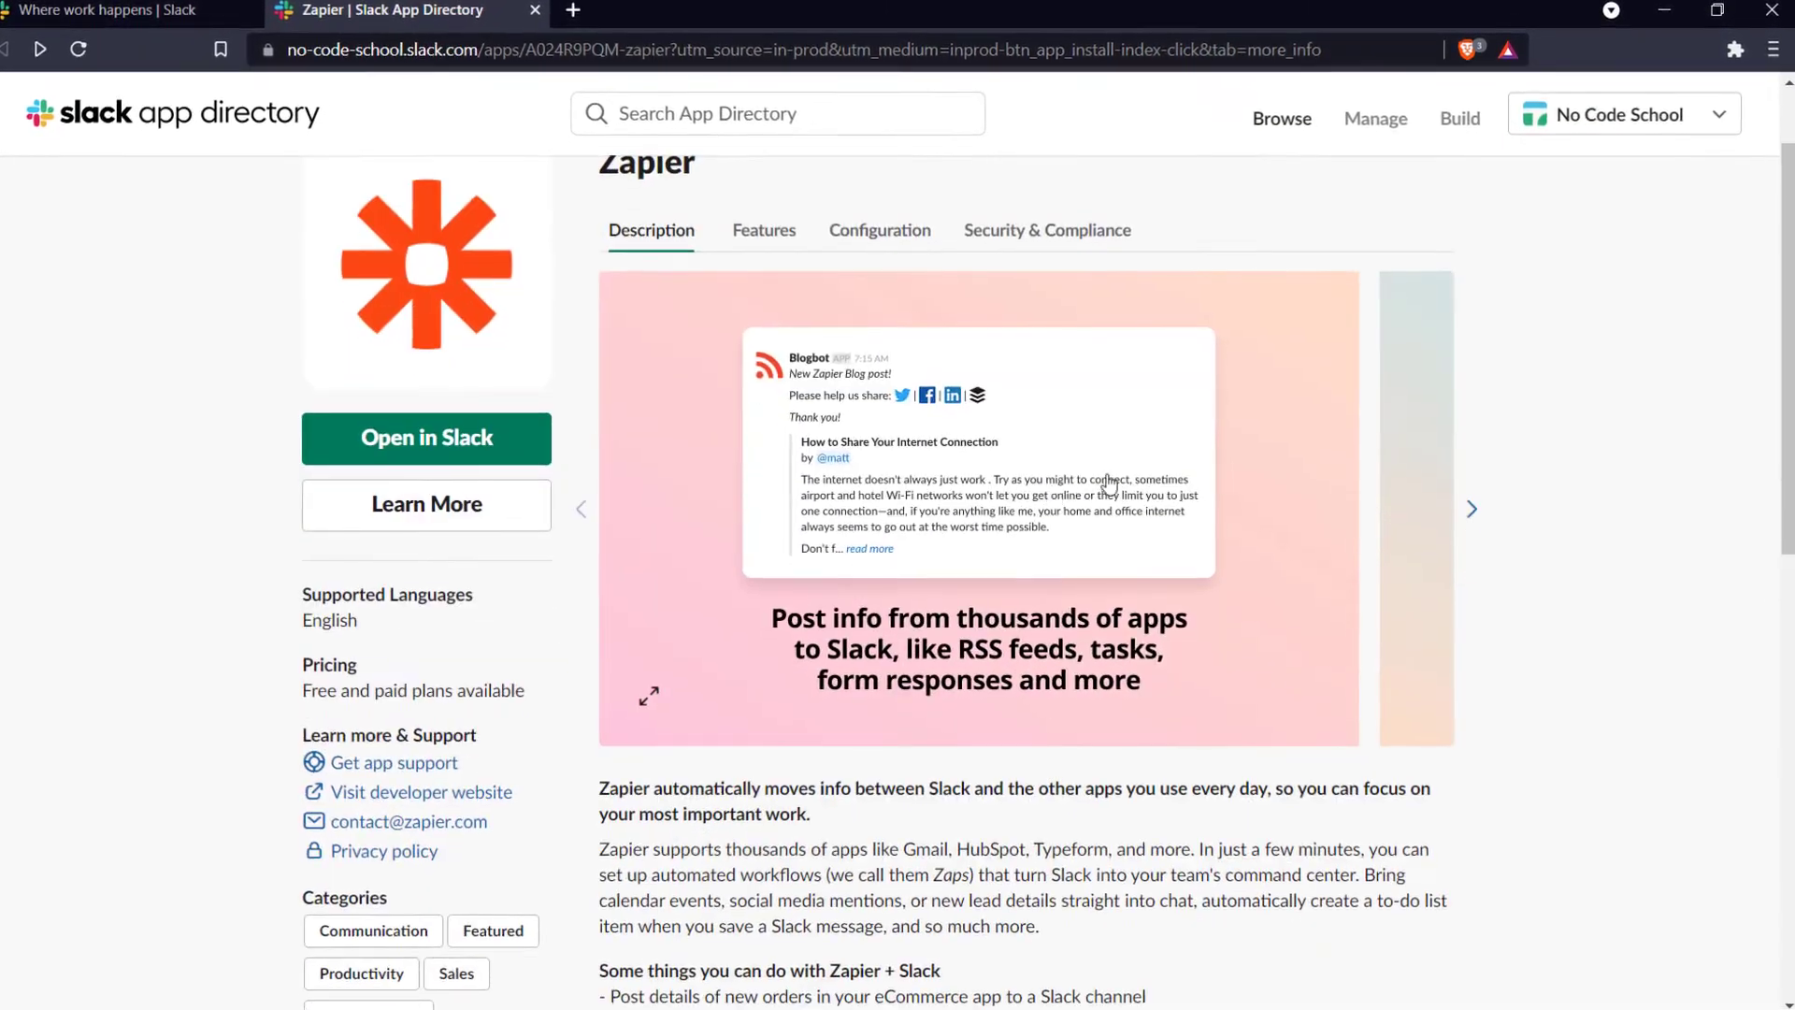
- Advance the Zapier preview carousel three slides to the one about editing, managing and creating Zaps
click(1471, 509)
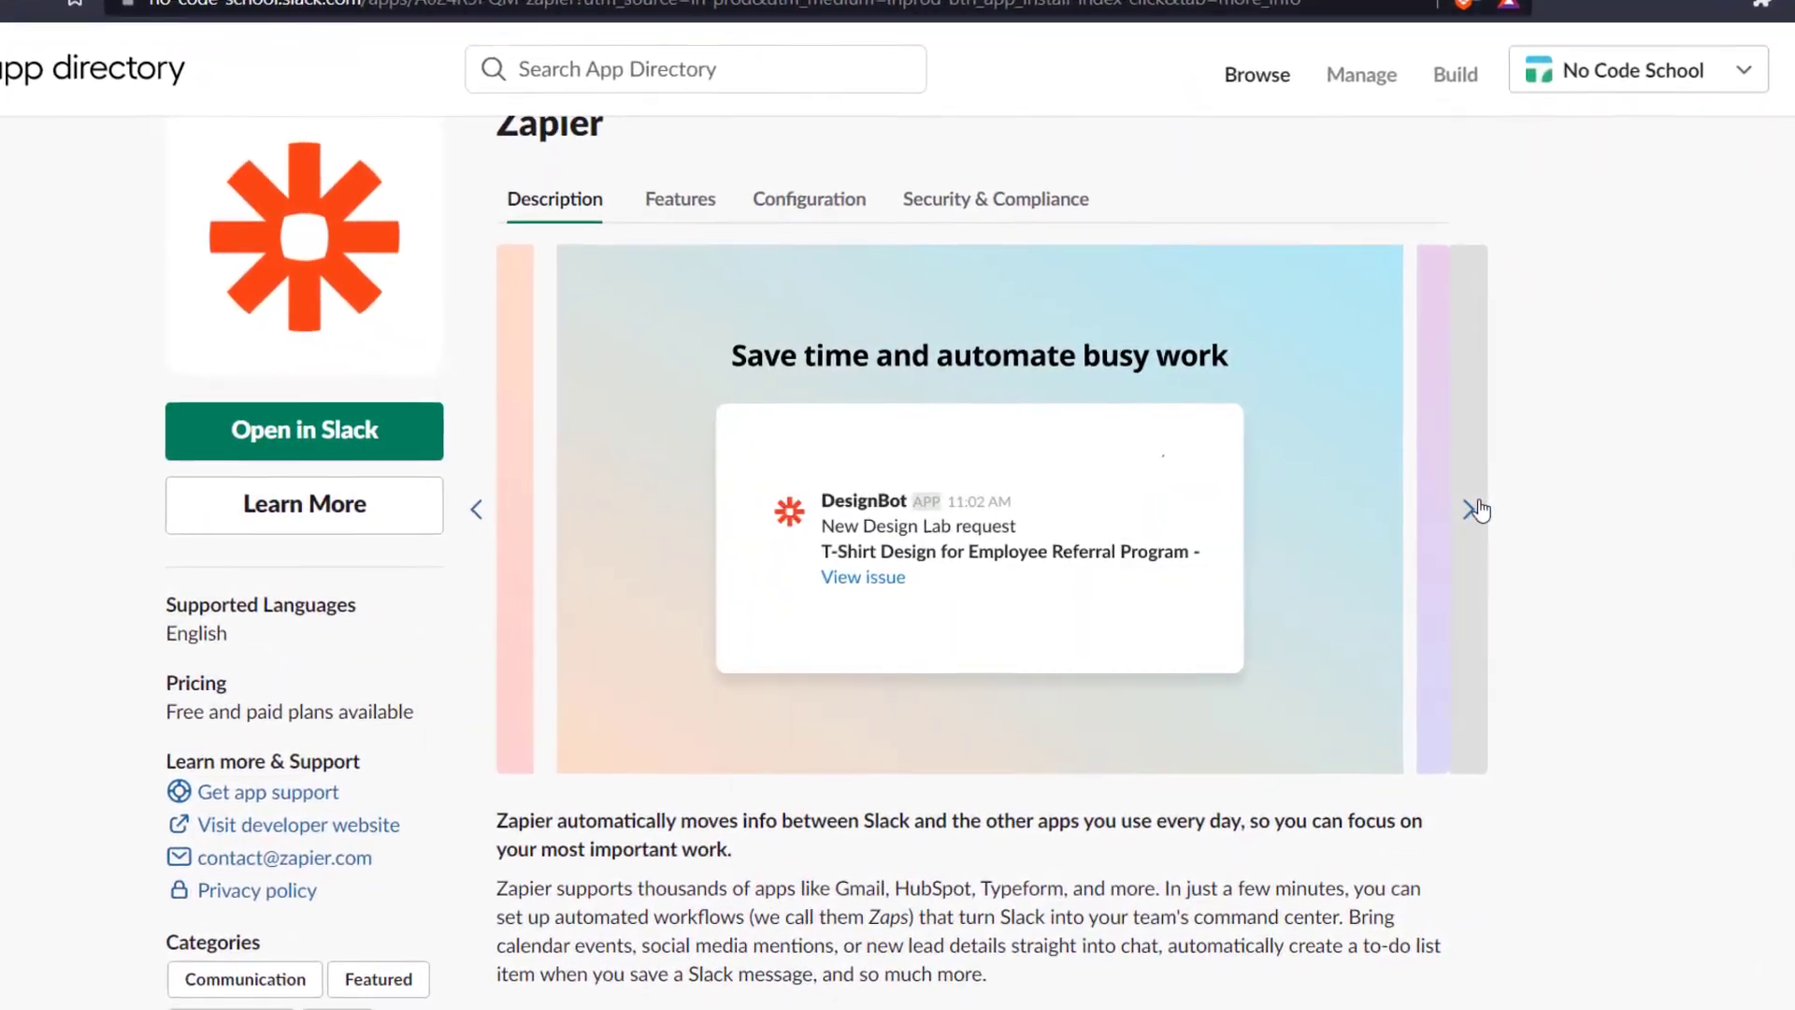
click(1472, 508)
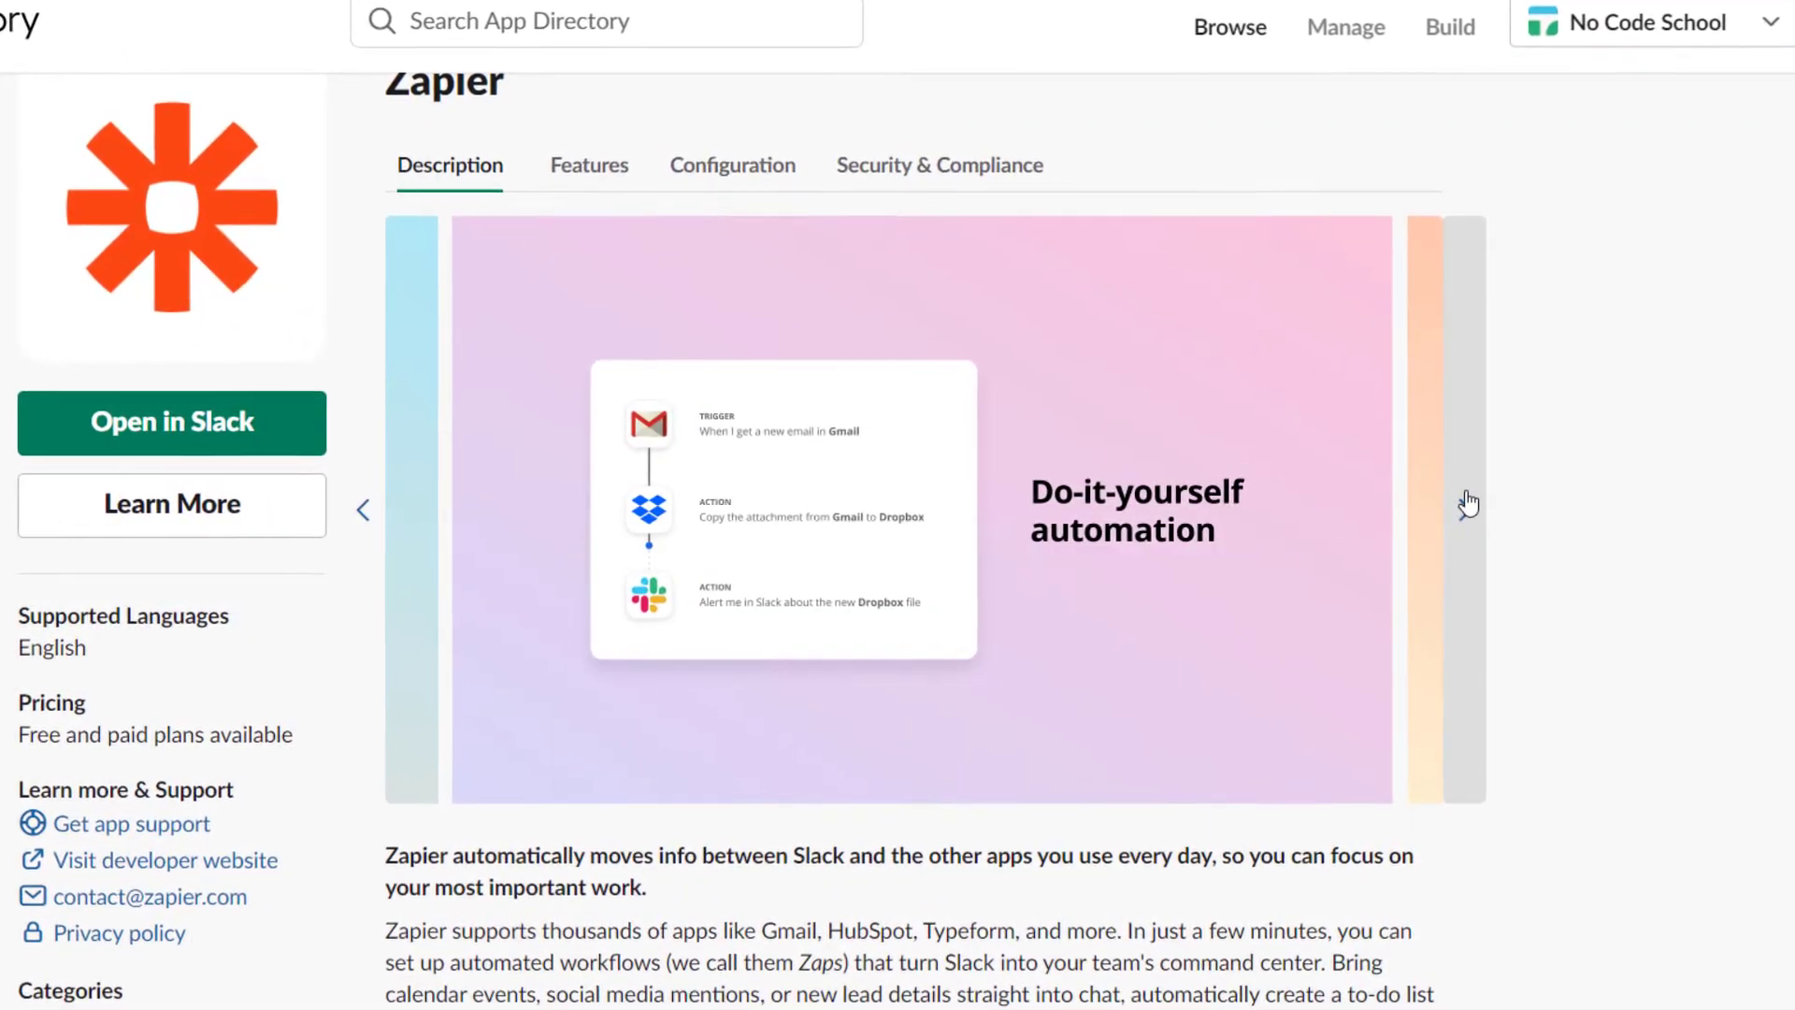
click(1466, 505)
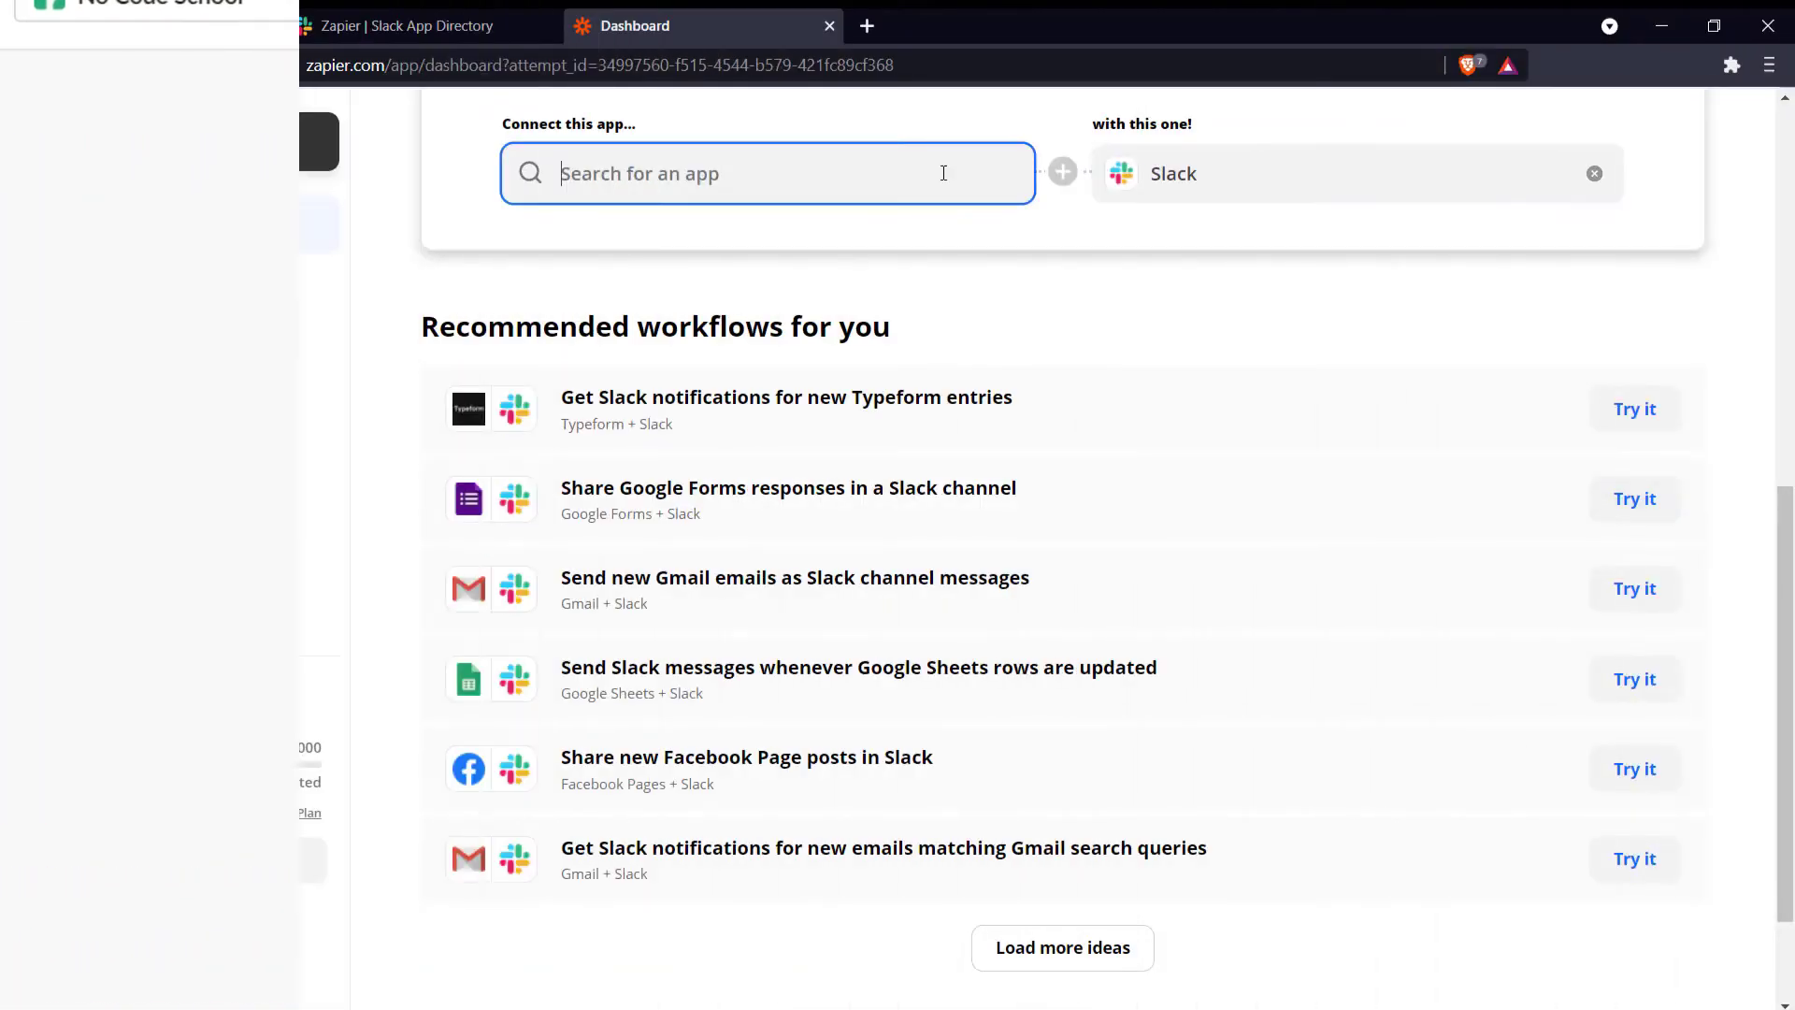
- Pick RSS by Zapier as the app and set New Item in Feed as the trigger
text(rss)
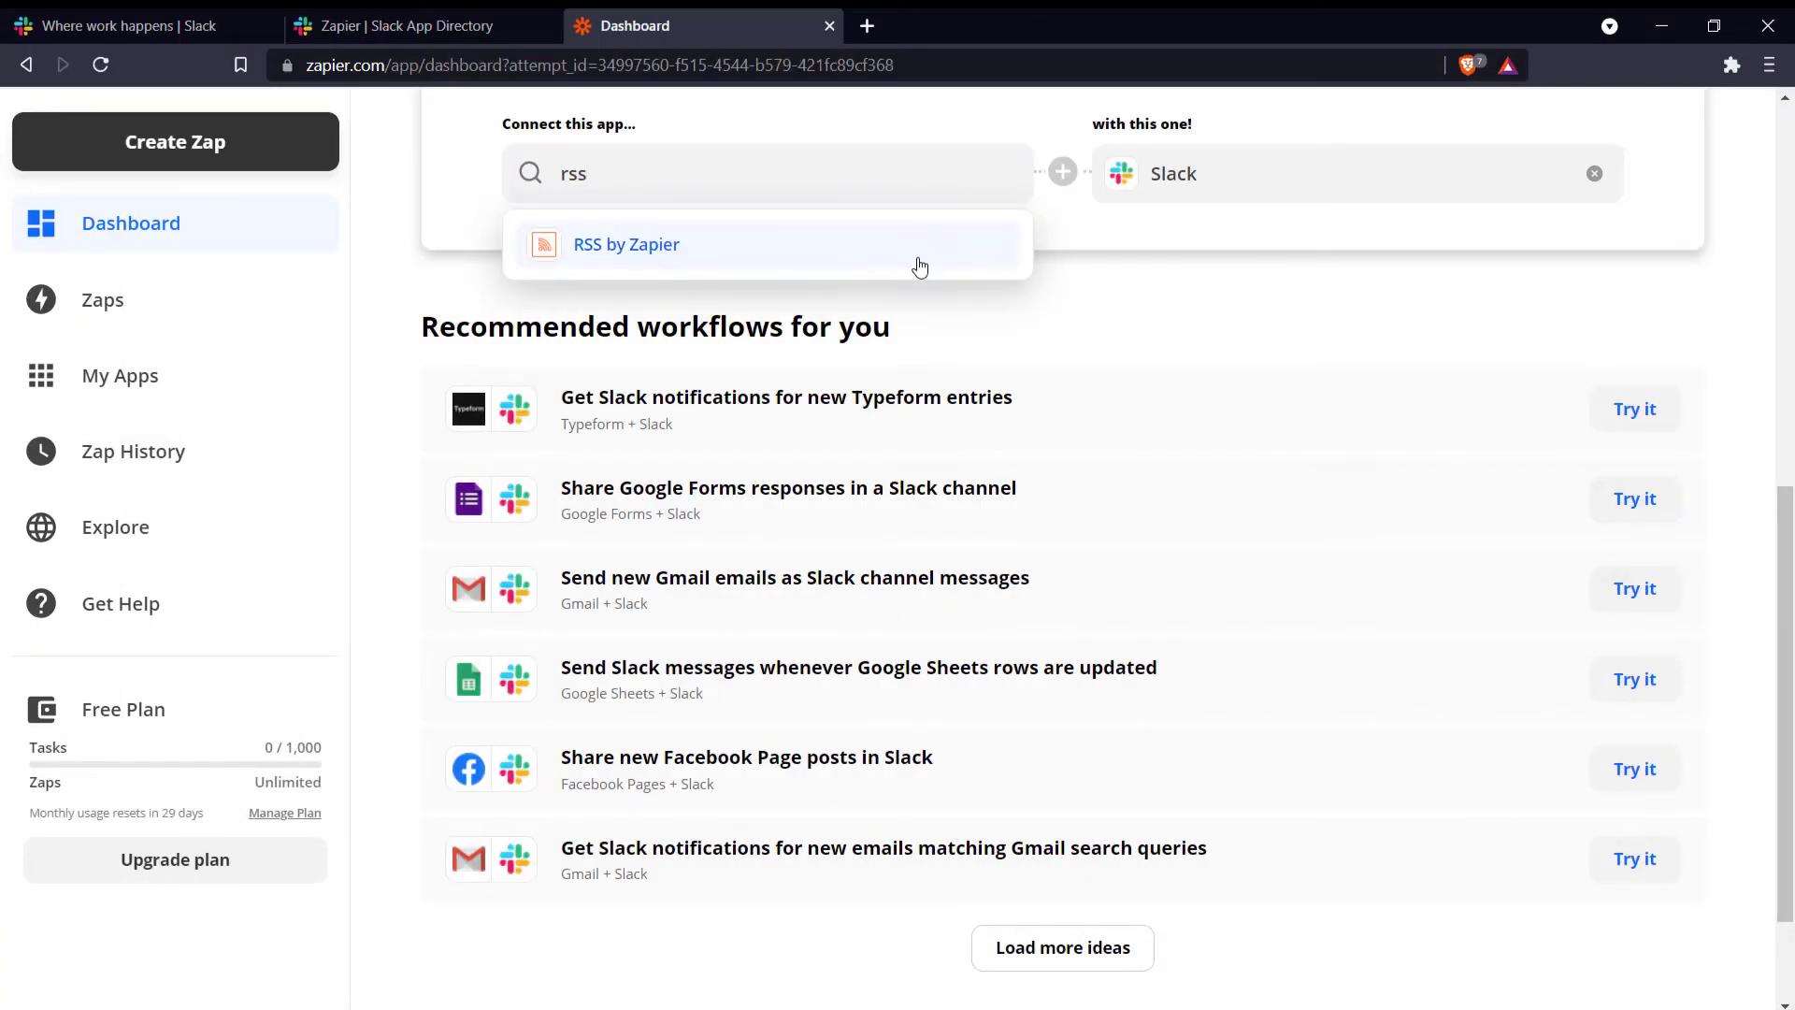
click(618, 245)
scroll(1001, 365, down, 1)
click(945, 308)
click(654, 425)
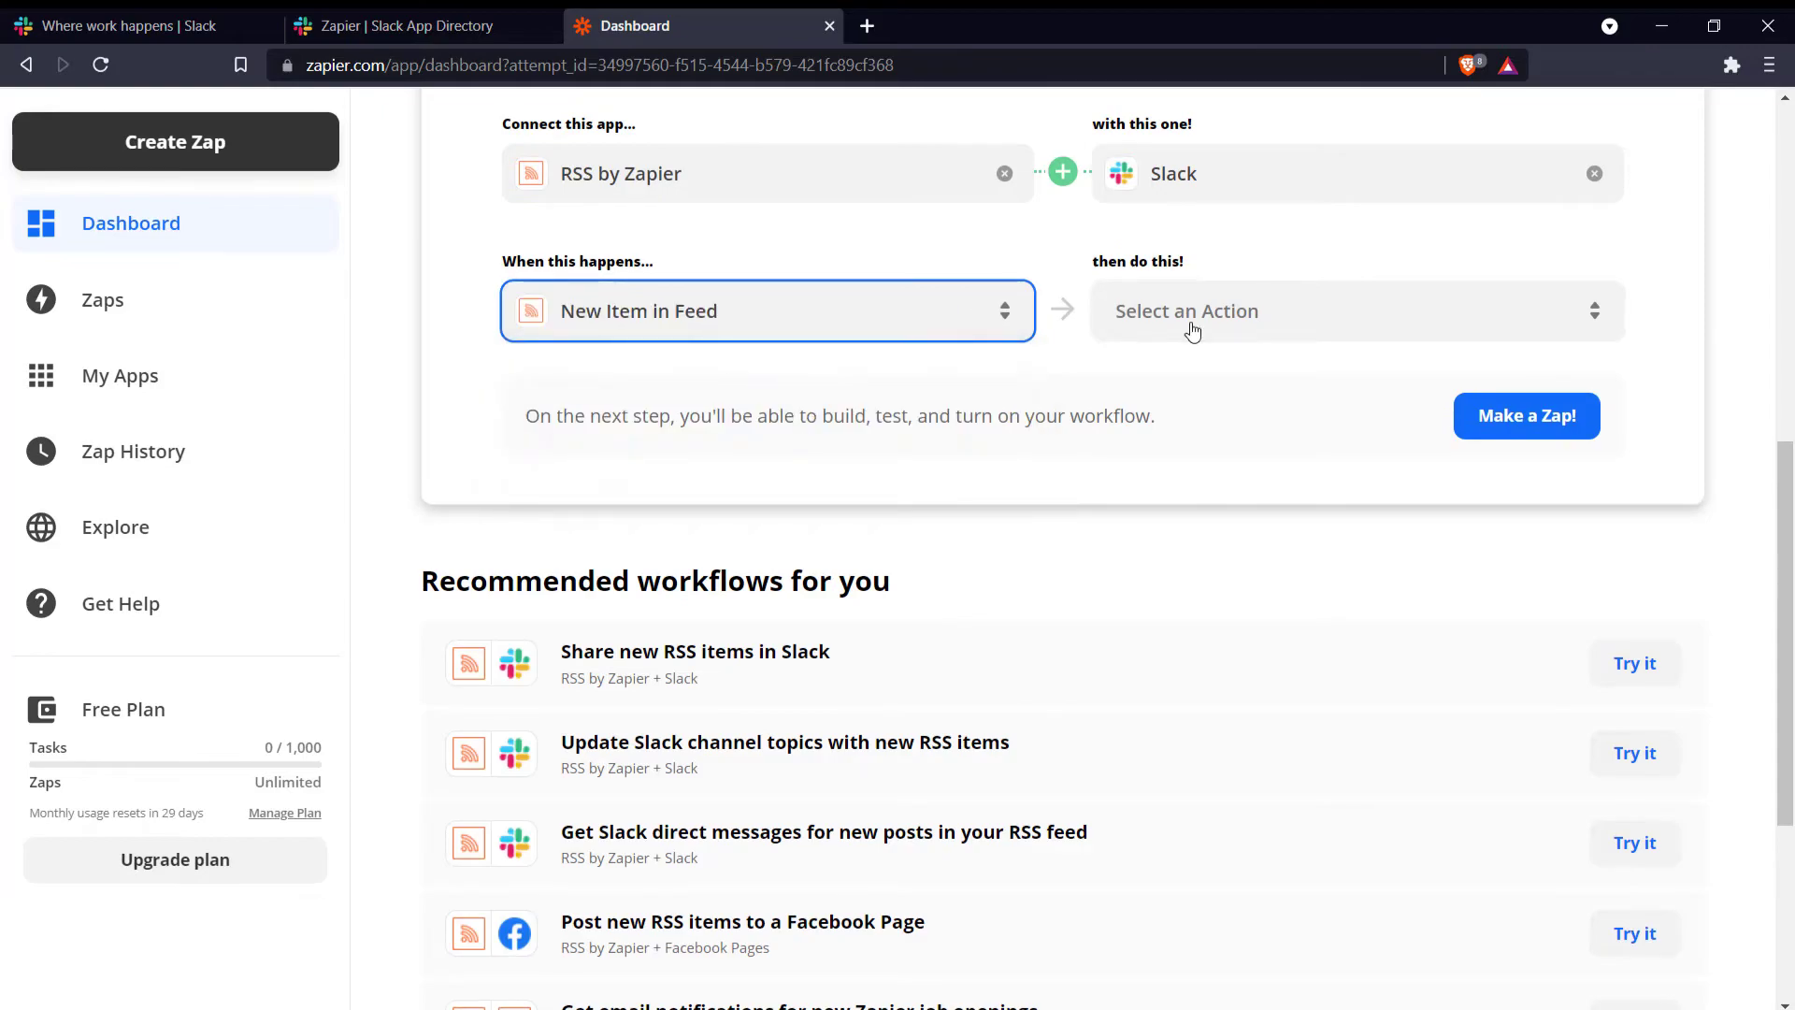
- Choose Send Channel Message as the Slack action
click(1192, 318)
scroll(1215, 430, down, 6)
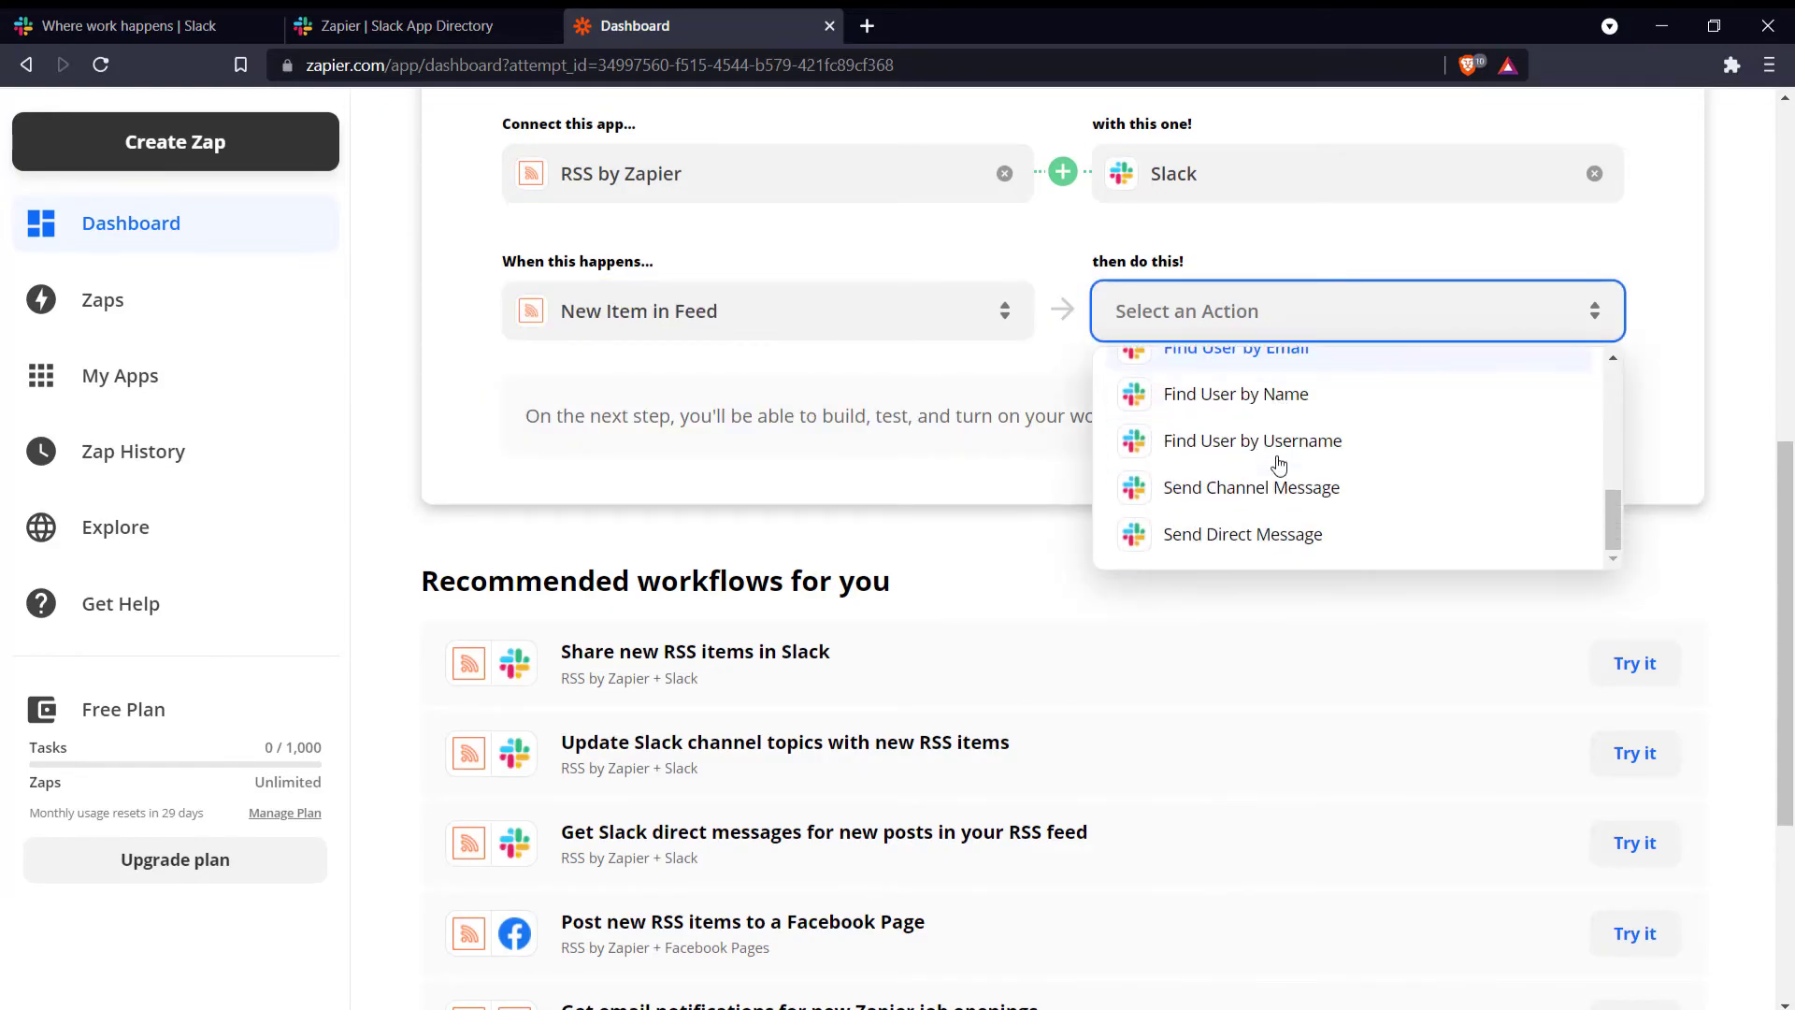
click(1290, 486)
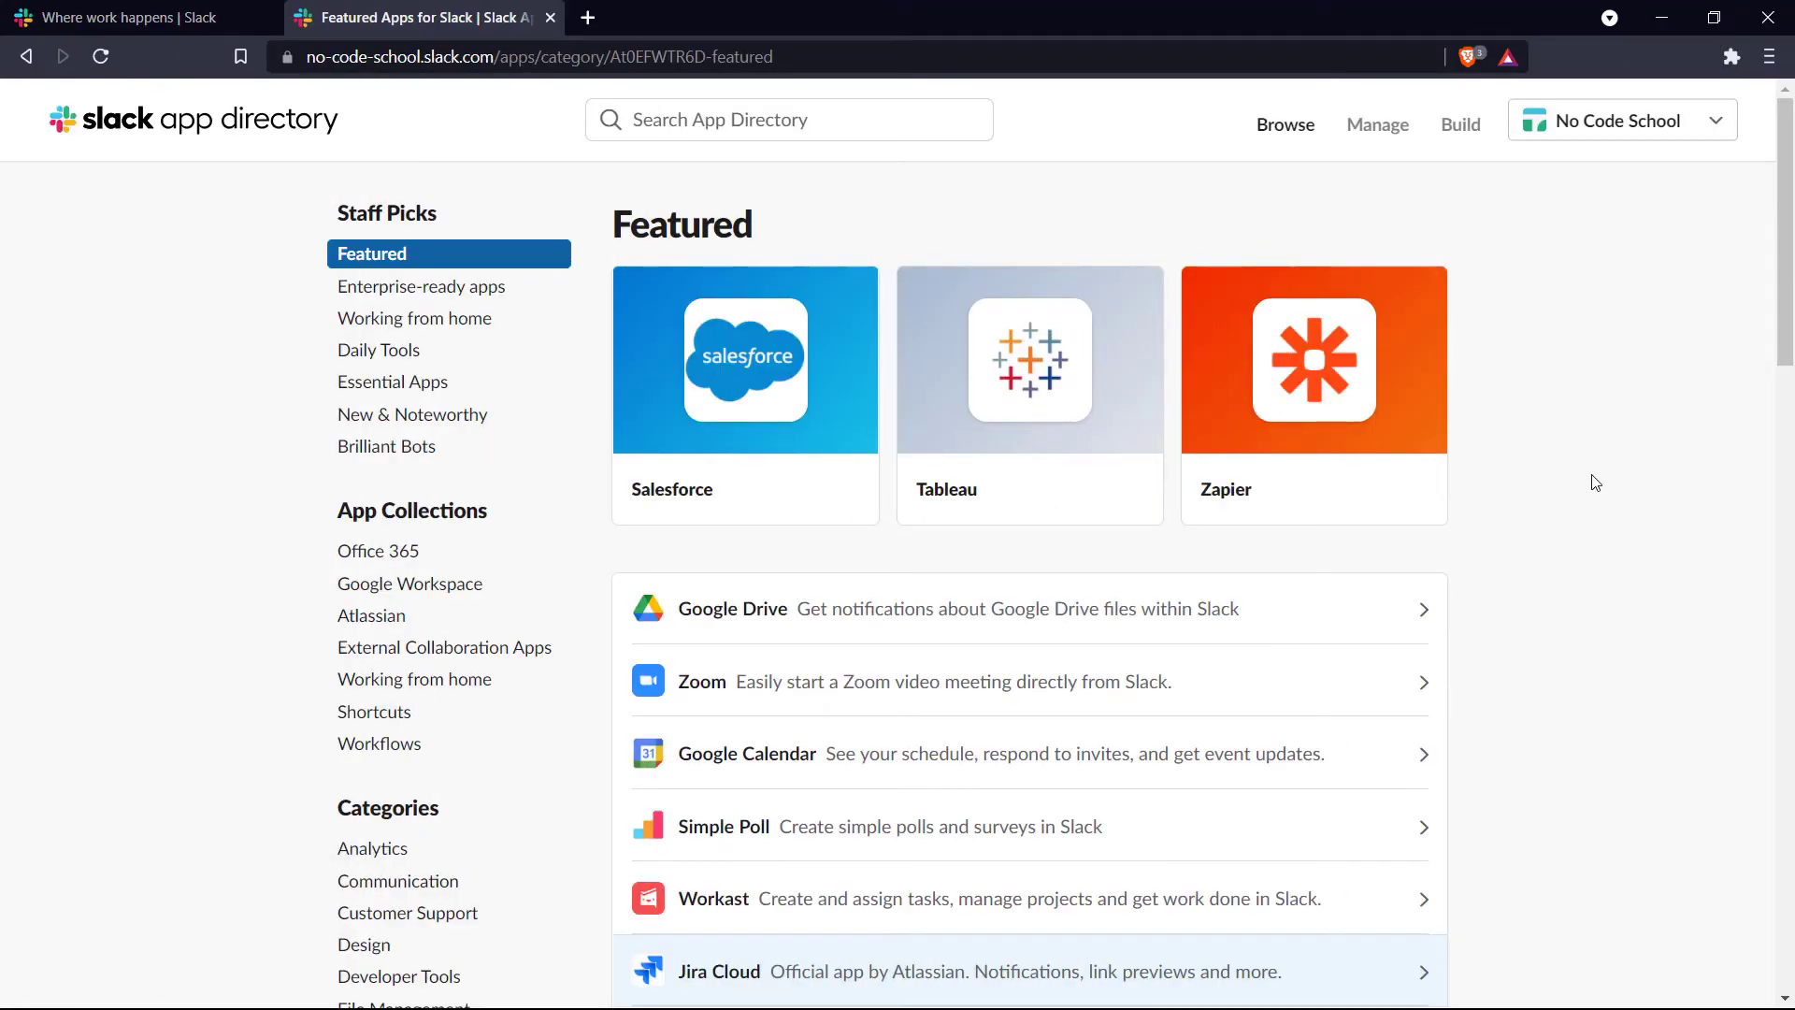
scroll(1595, 483, down, 5)
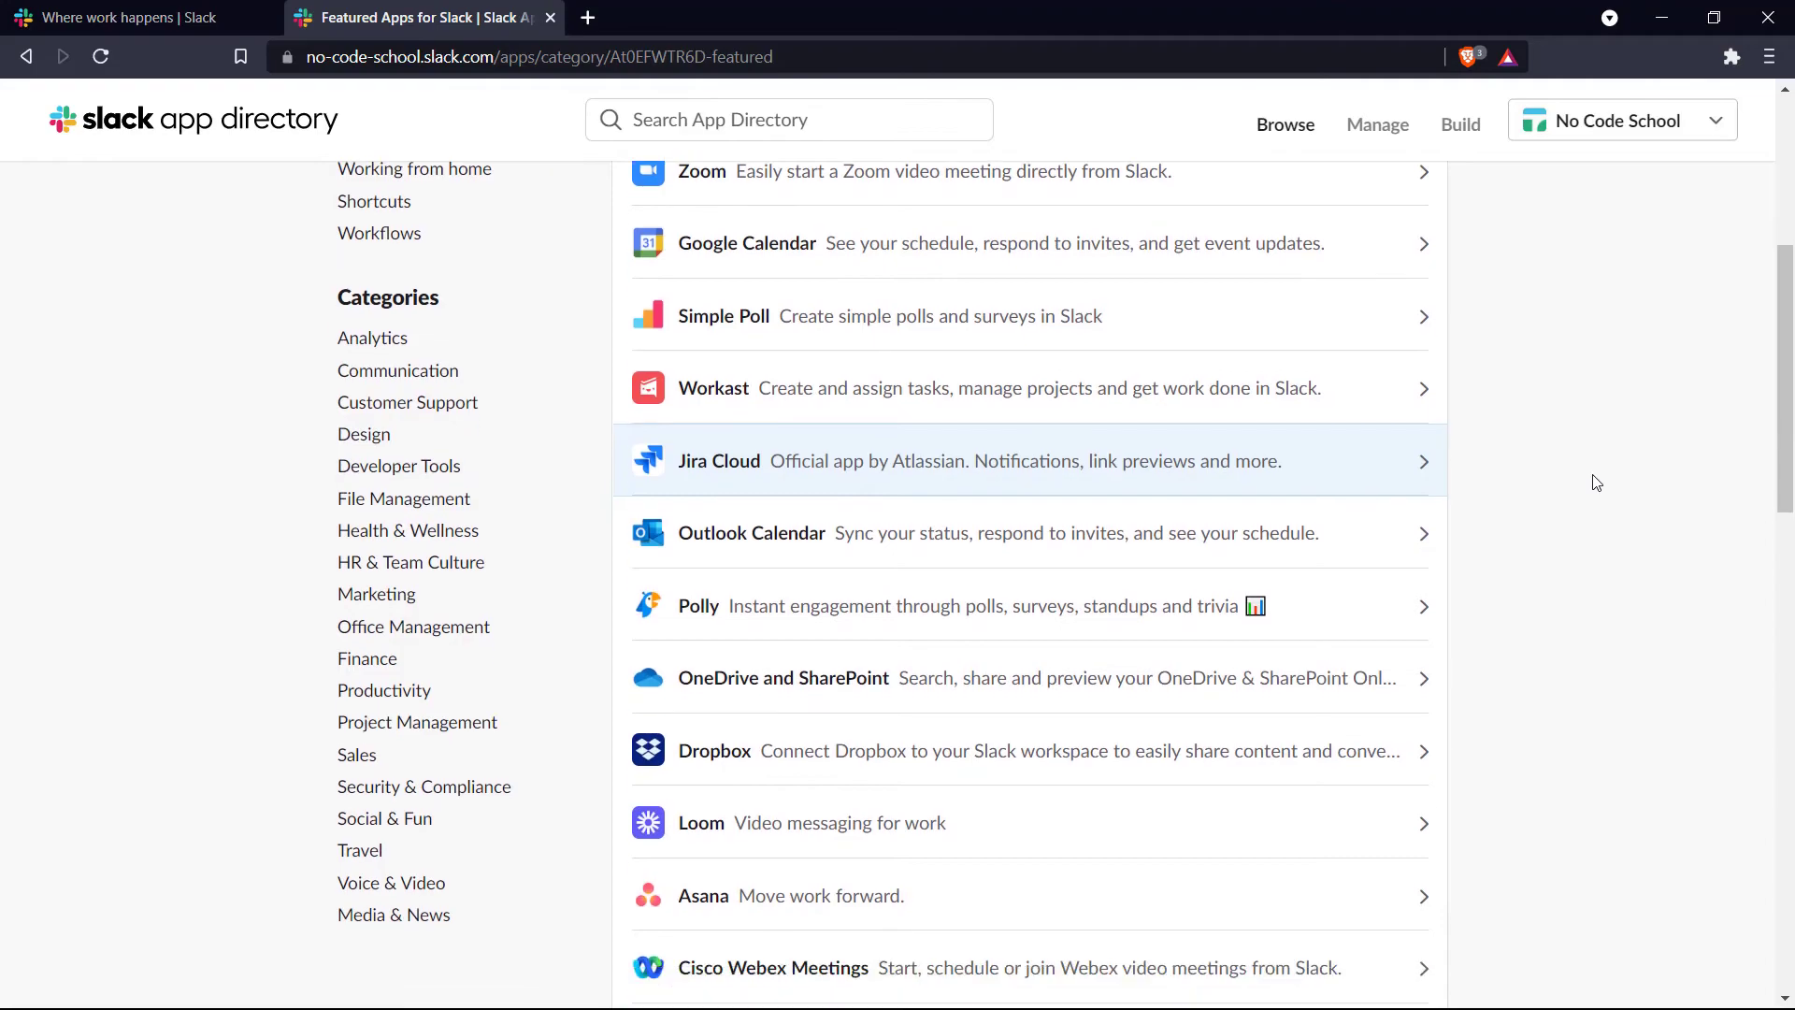
scroll(1596, 482, down, 9)
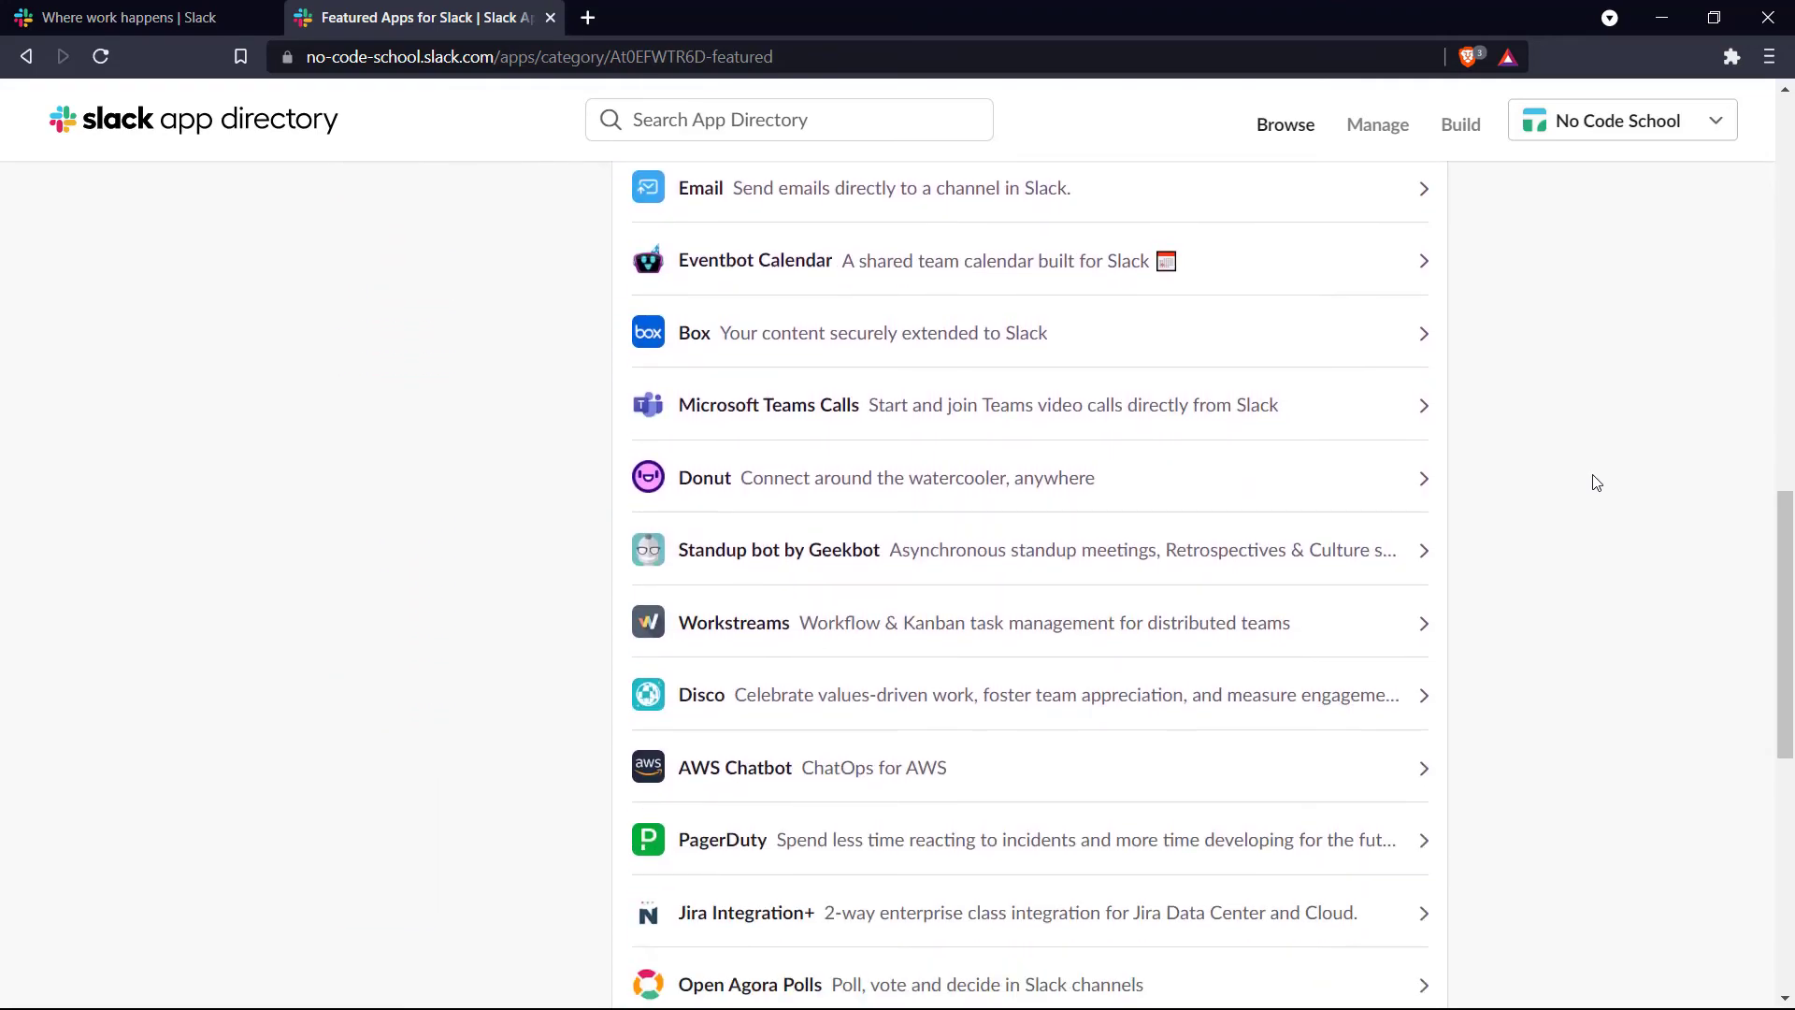
scroll(1596, 483, down, 9)
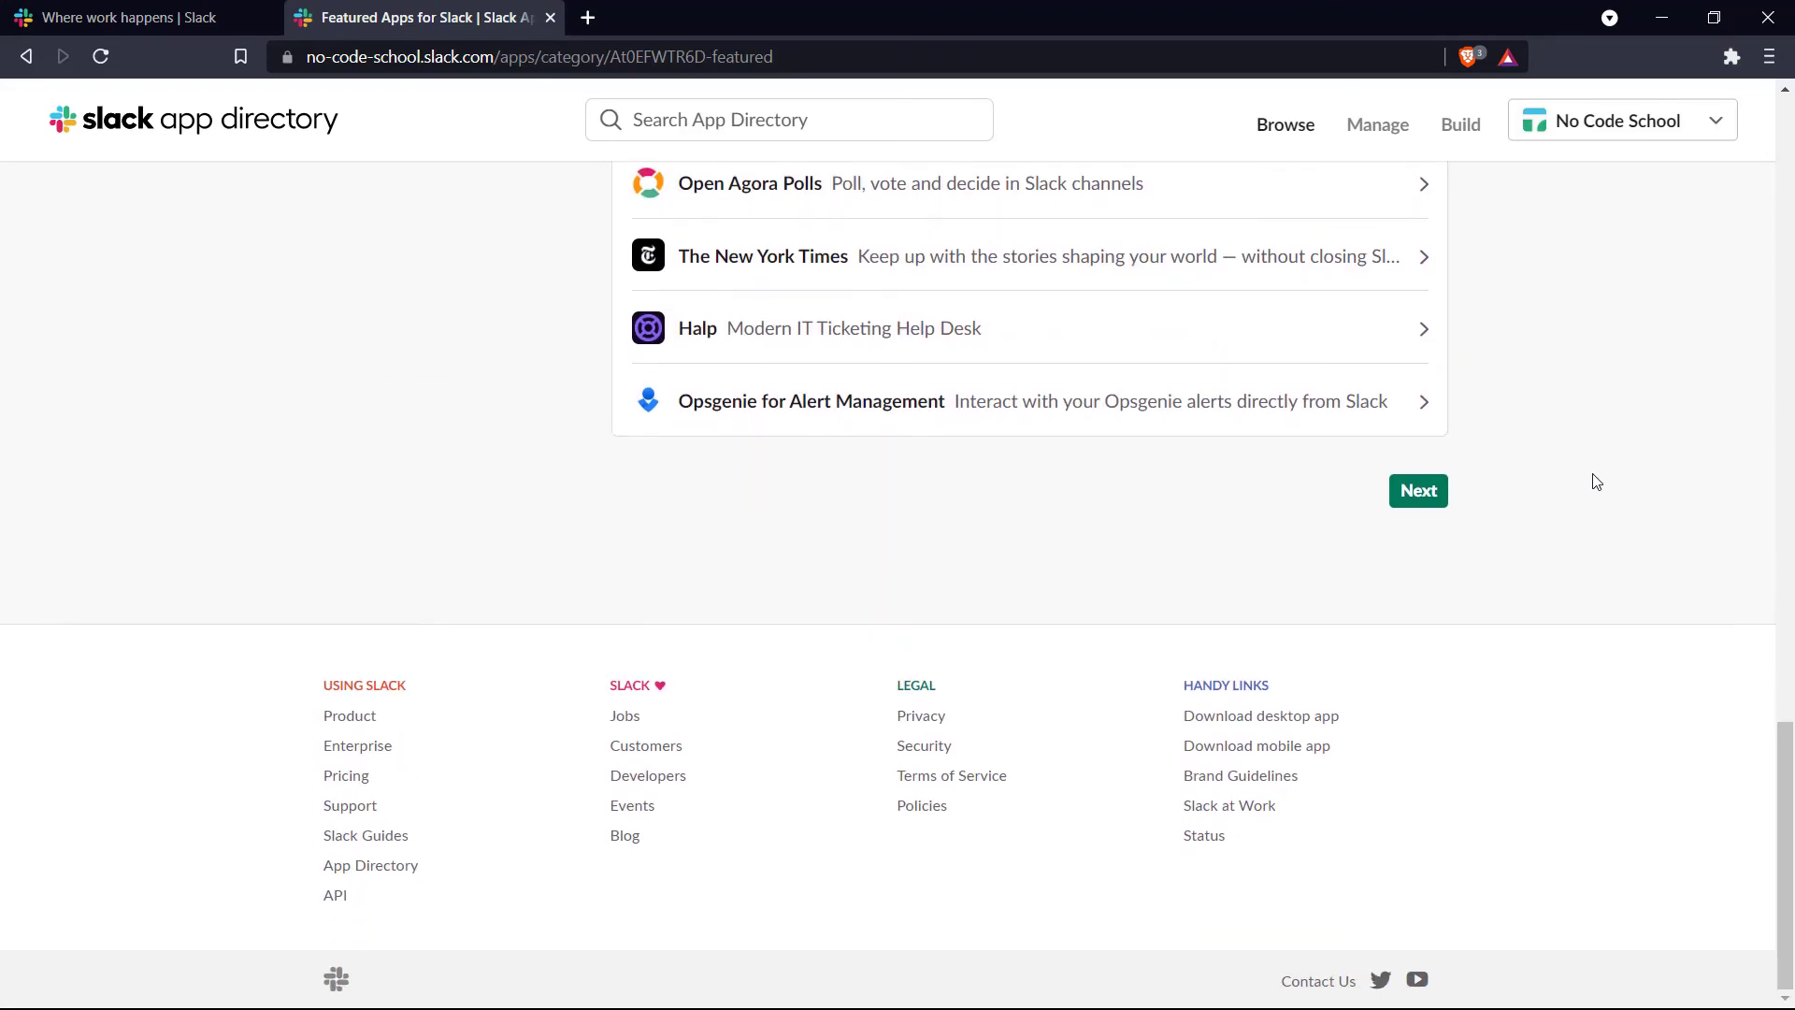
scroll(1595, 483, up, 20)
scroll(1591, 439, down, 1)
scroll(1591, 440, down, 4)
scroll(1591, 439, down, 4)
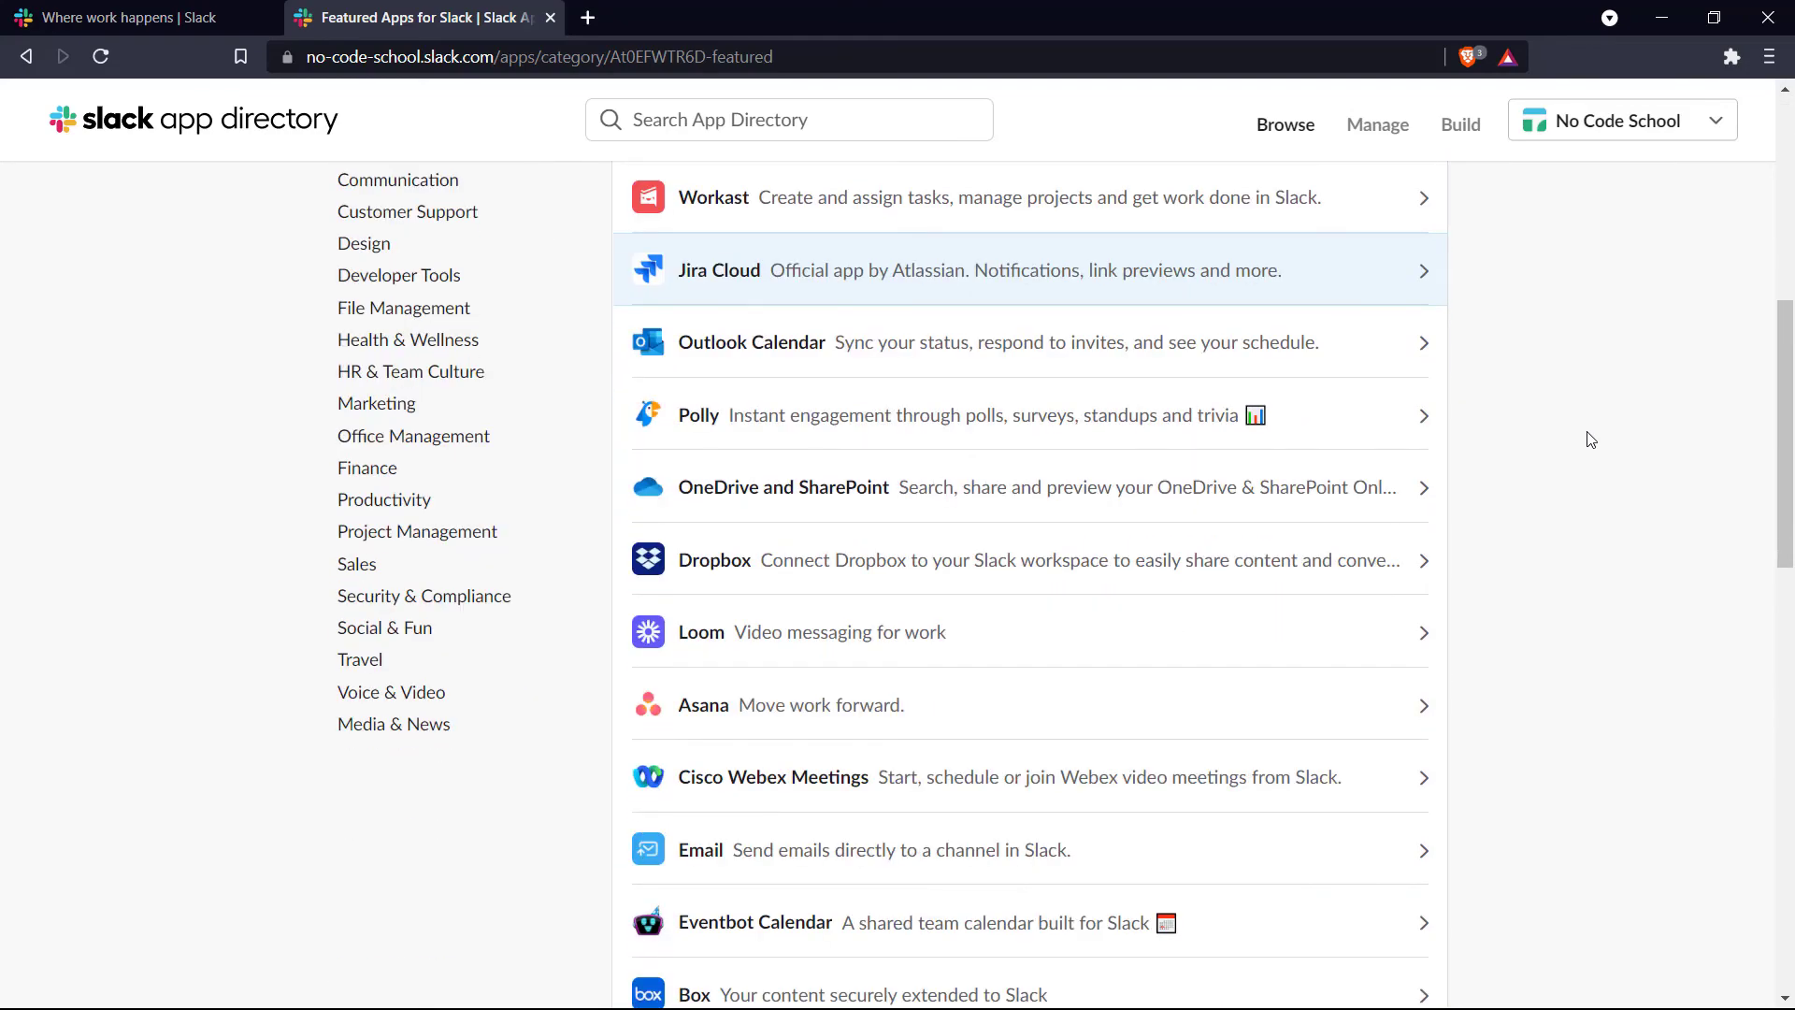
scroll(1591, 439, down, 6)
scroll(1589, 438, down, 6)
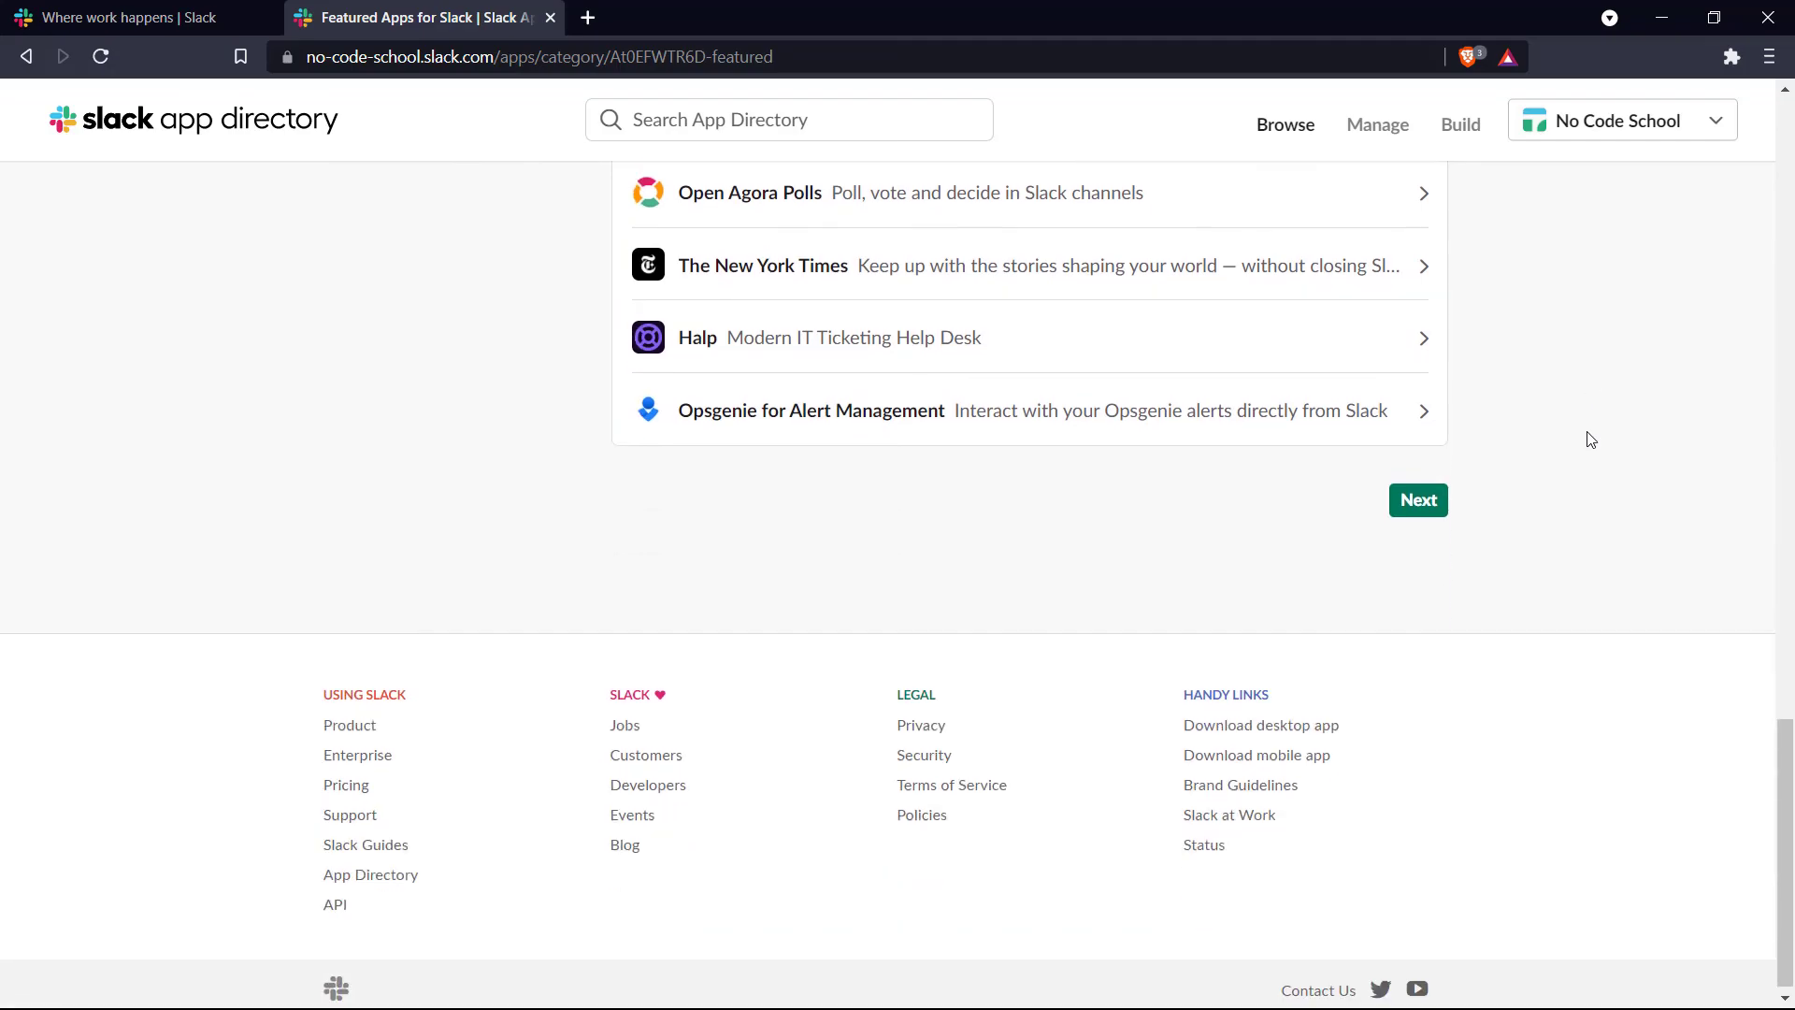
scroll(1587, 437, up, 19)
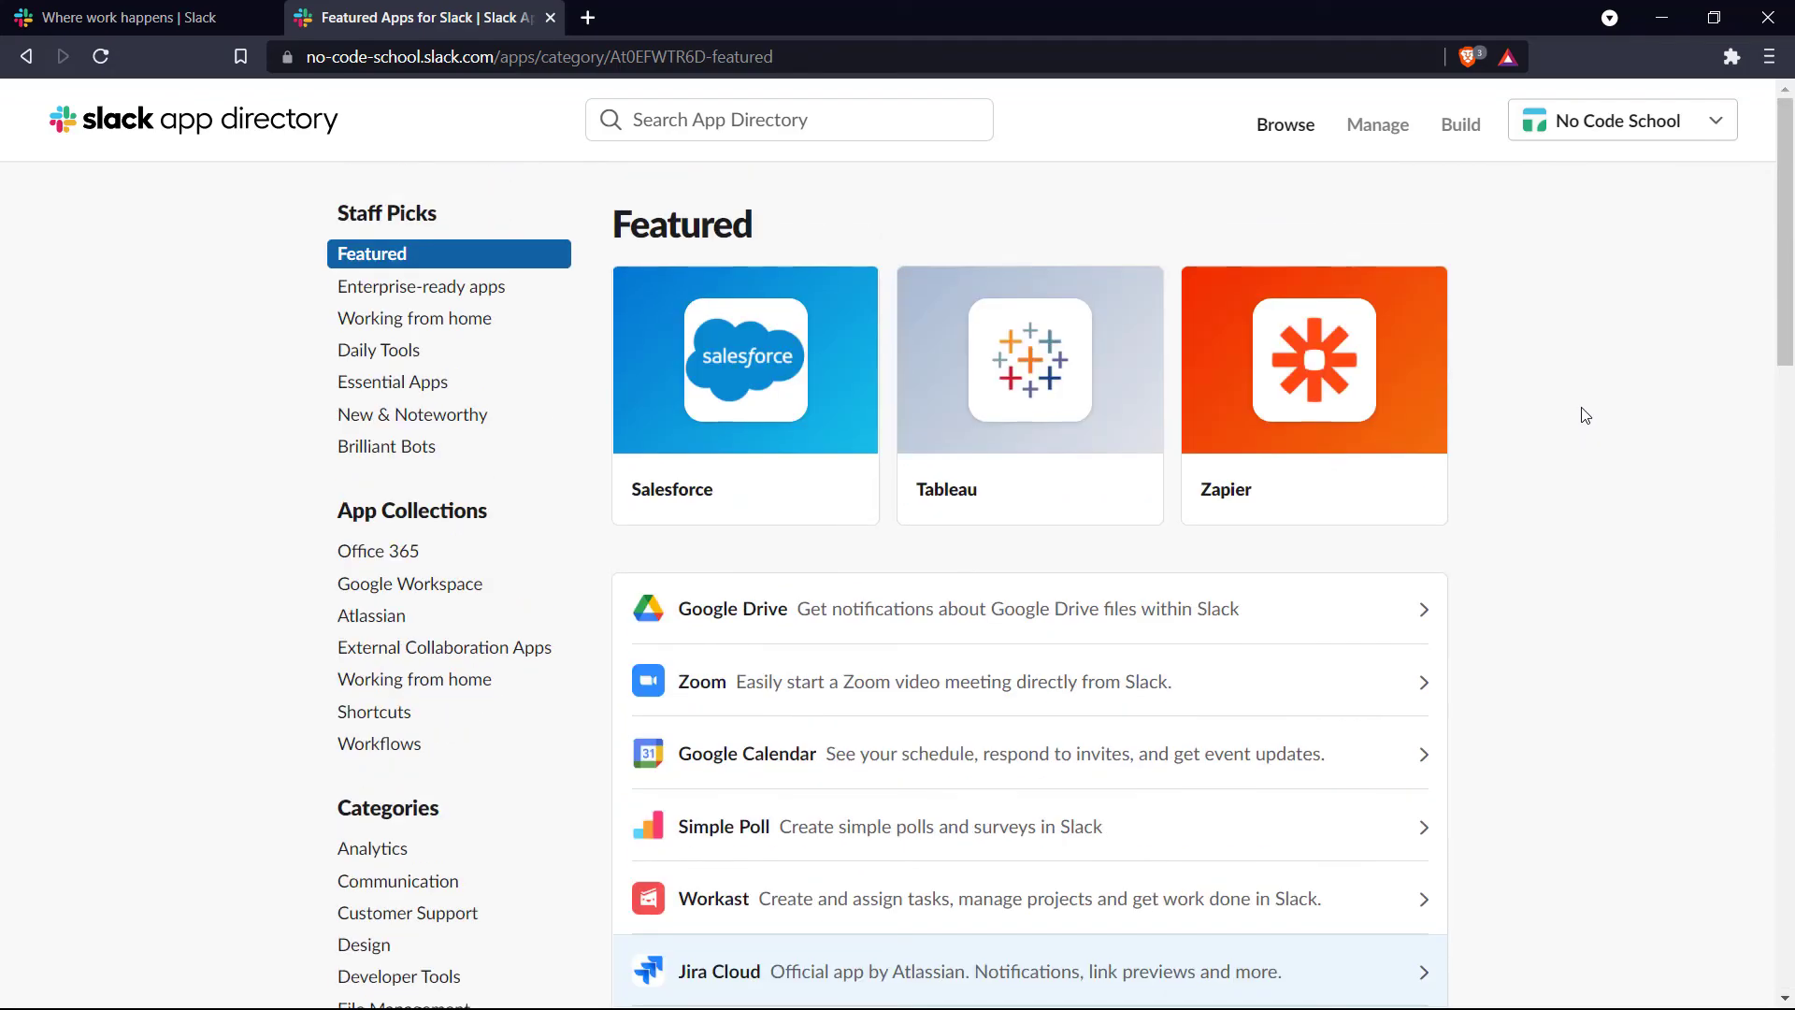